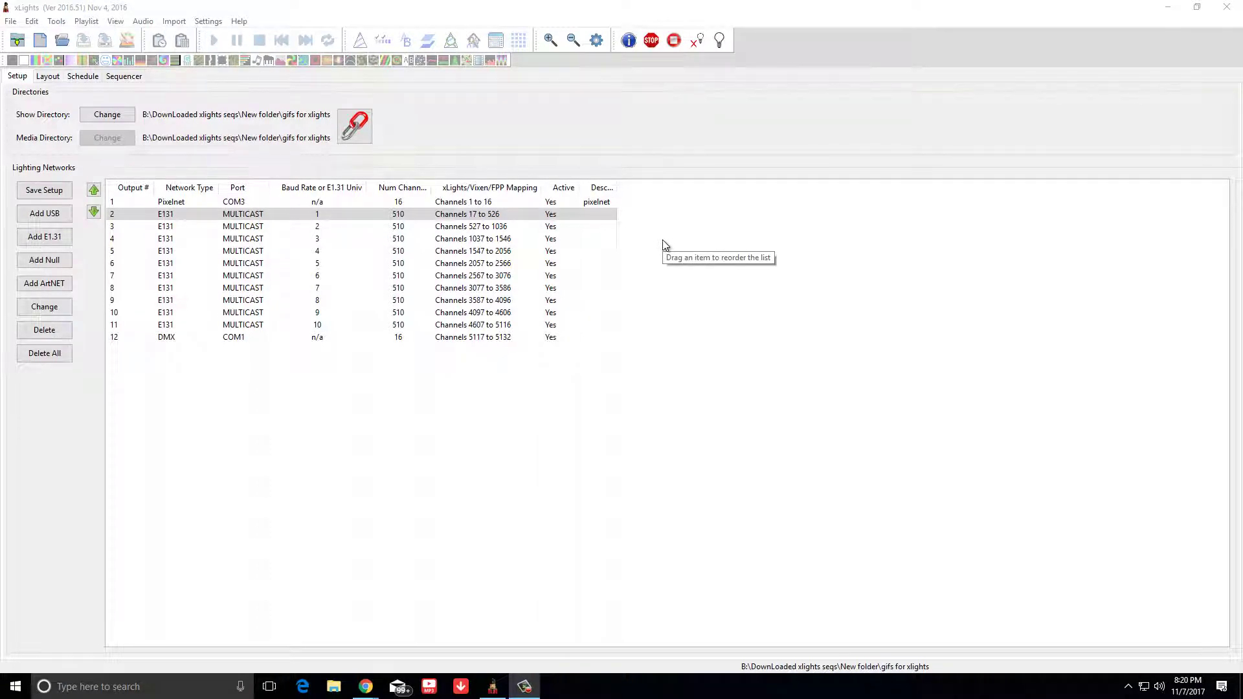
Minimize xLights to show the browser's 16 Ribbon E1.31 Sequences page.
{"action": "left_click", "coordinate": [494, 685]}
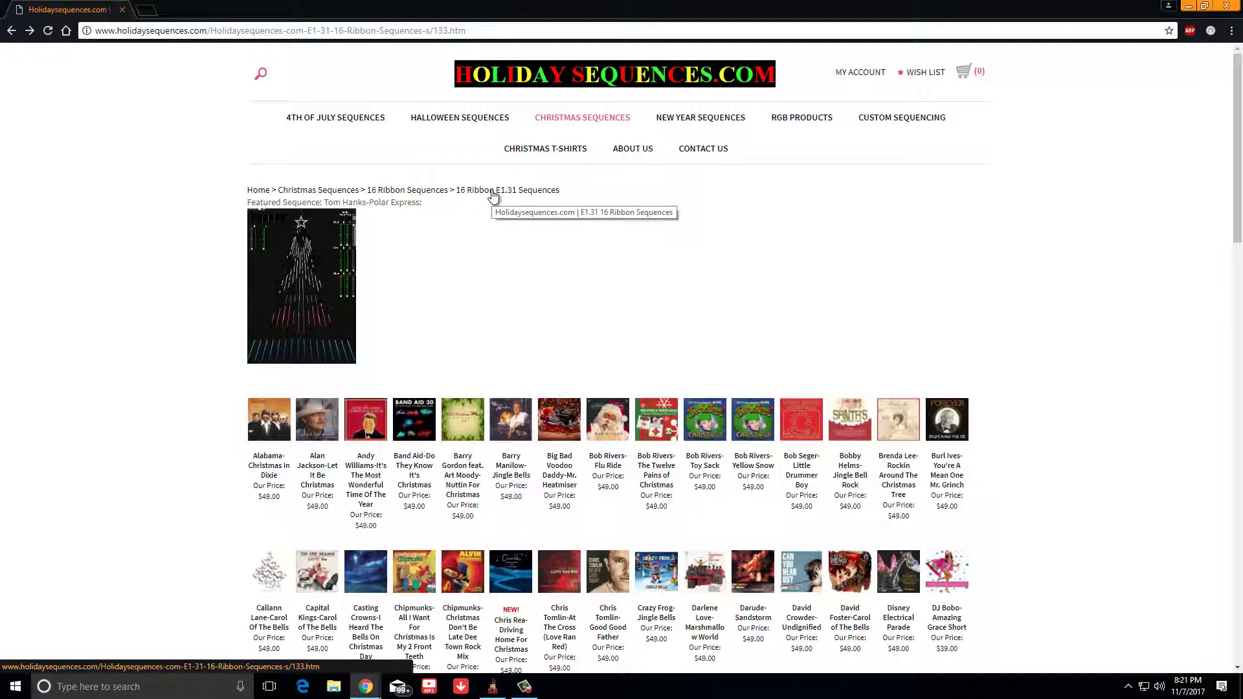
Reload the 16 Ribbon E1.31 Sequences category from the Christmas Sequences menu.
{"action": "scroll", "coordinate": [552, 289], "scroll_direction": "down", "scroll_amount": 4}
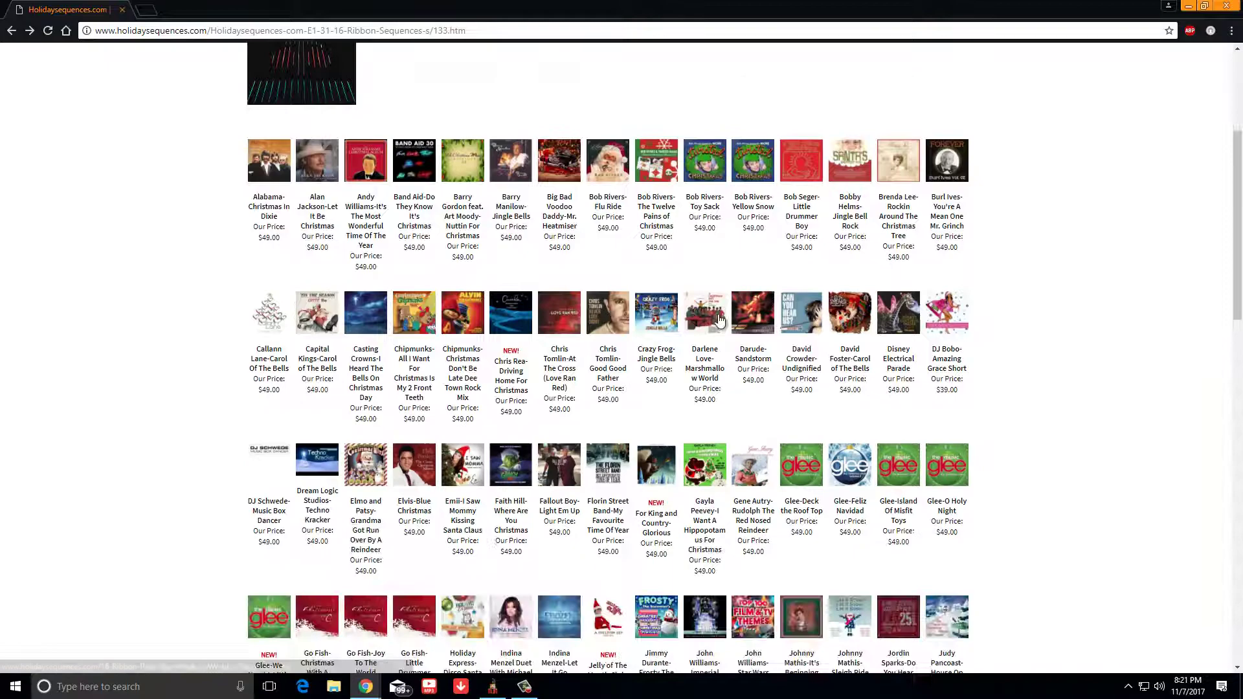
{"action": "scroll", "coordinate": [796, 404], "scroll_direction": "down", "scroll_amount": 6}
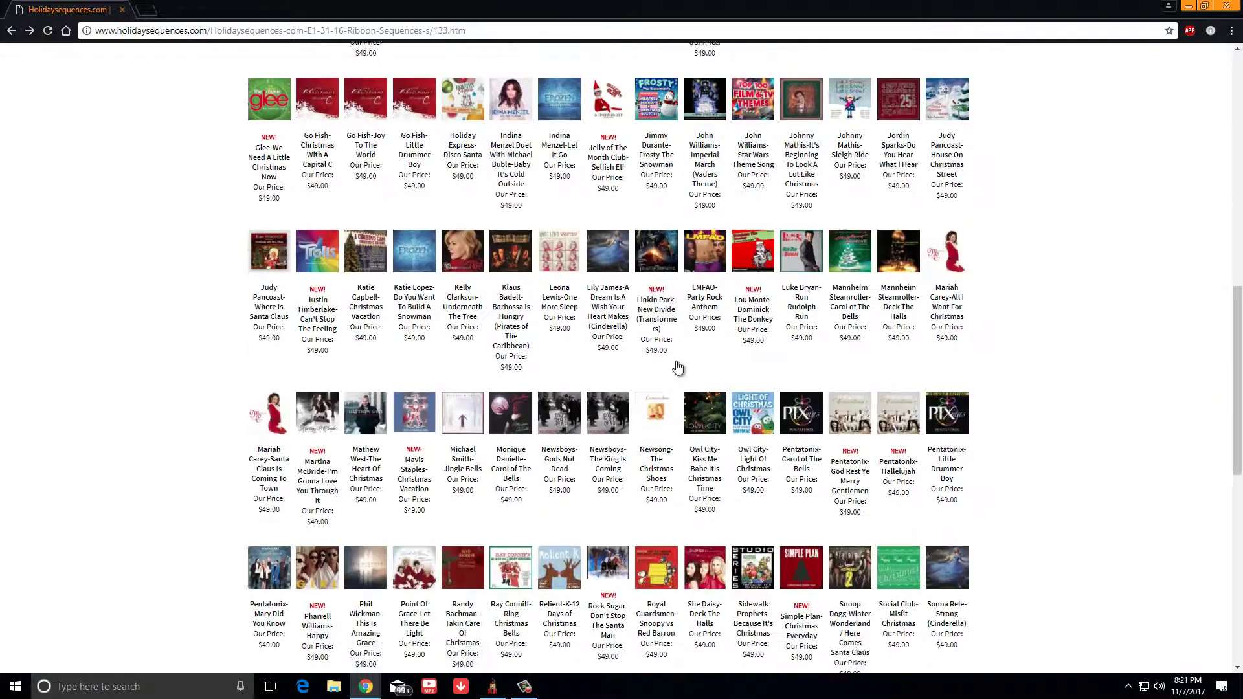
{"action": "key", "text": "Home"}
{"action": "mouse_move", "coordinate": [592, 122]}
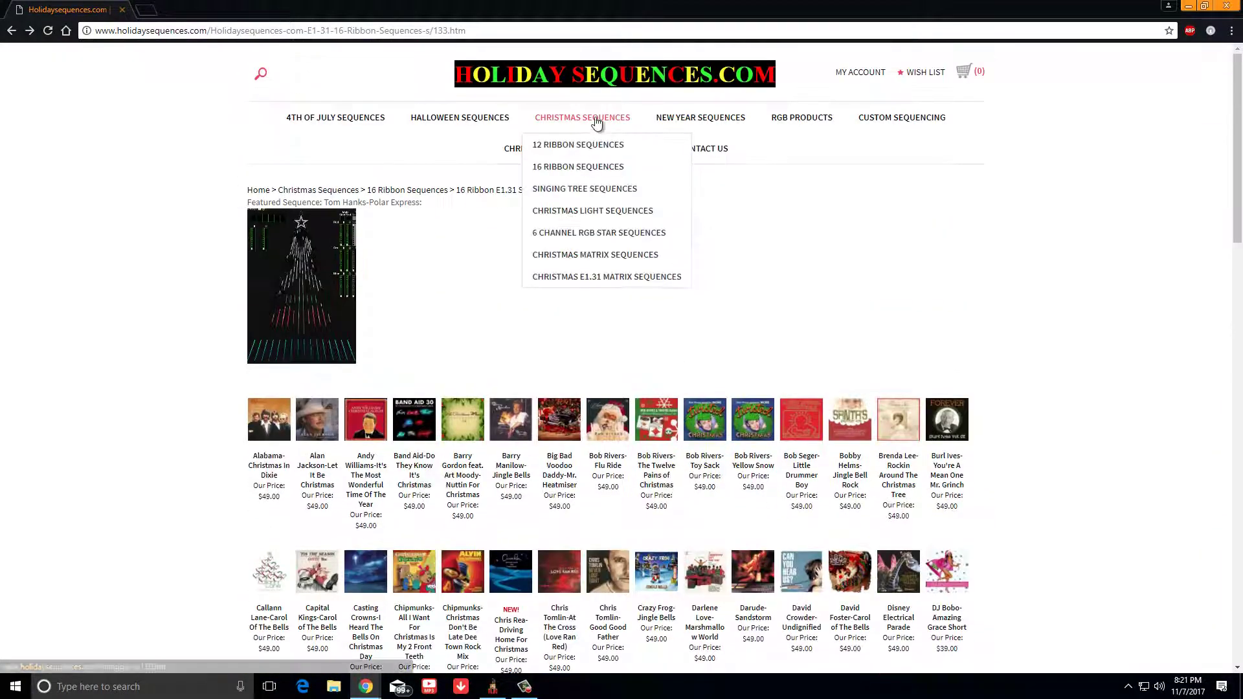
{"action": "mouse_move", "coordinate": [587, 172]}
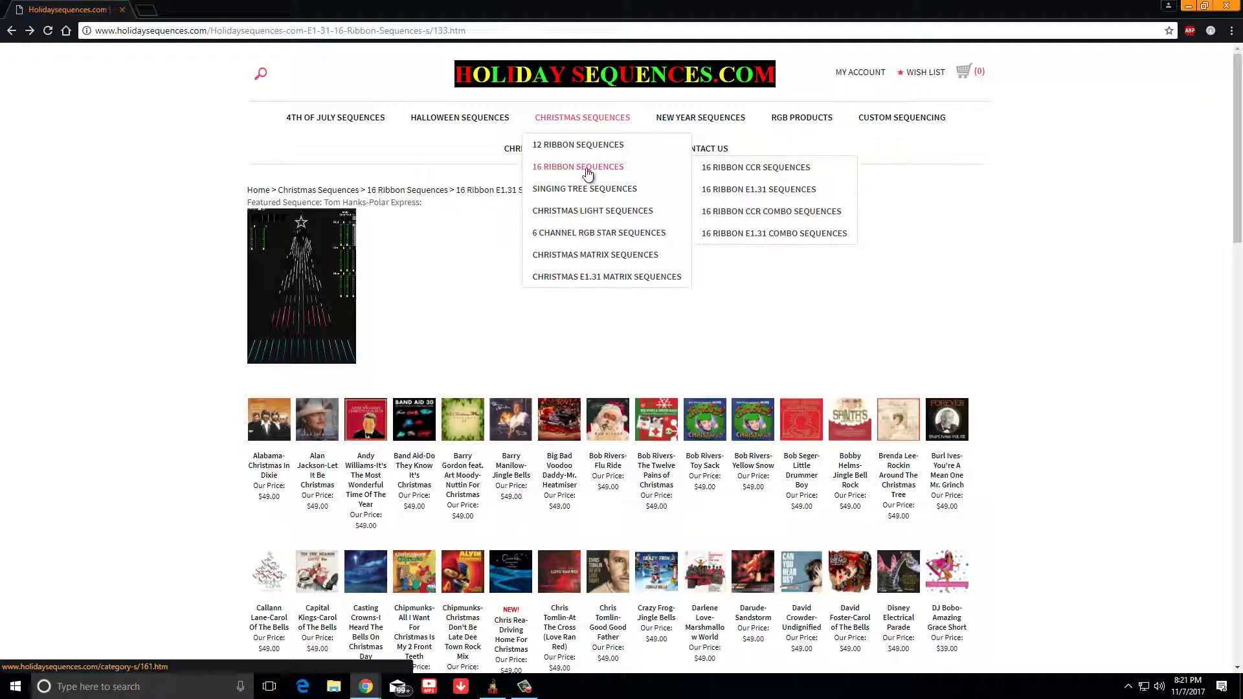
{"action": "left_click", "coordinate": [751, 195]}
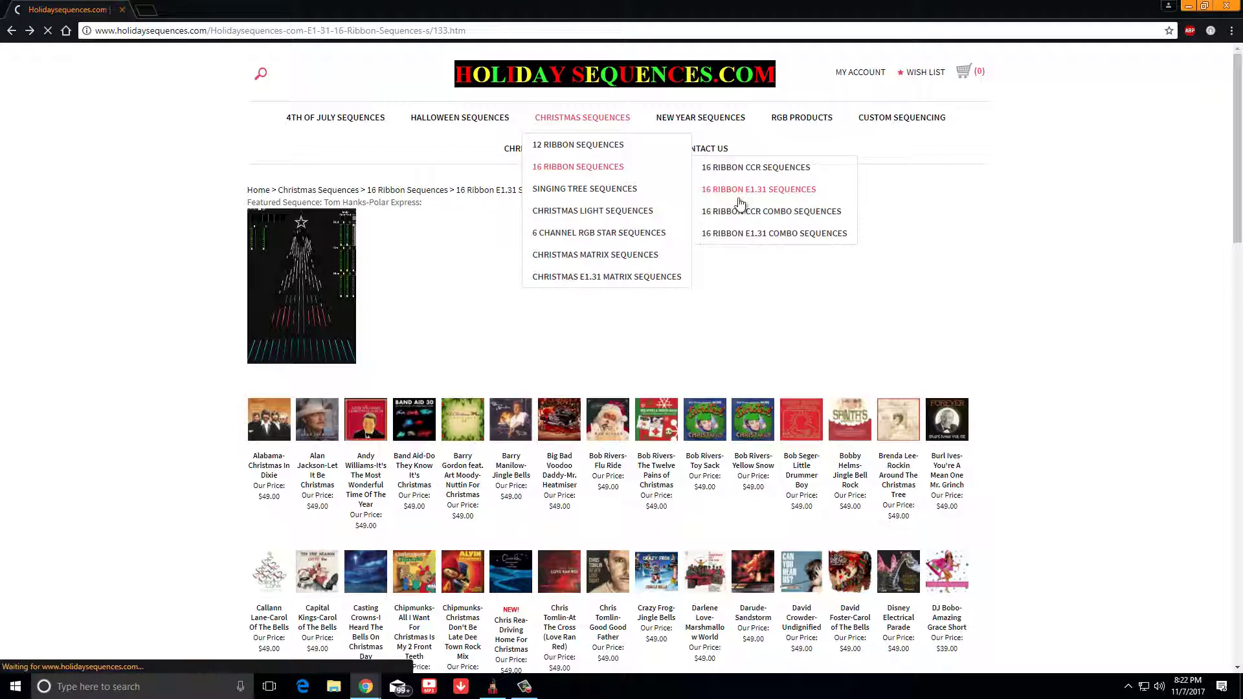
Browse the catalogue's song sequences, then return to xLights.
{"action": "scroll", "coordinate": [389, 324], "scroll_direction": "down", "scroll_amount": 5}
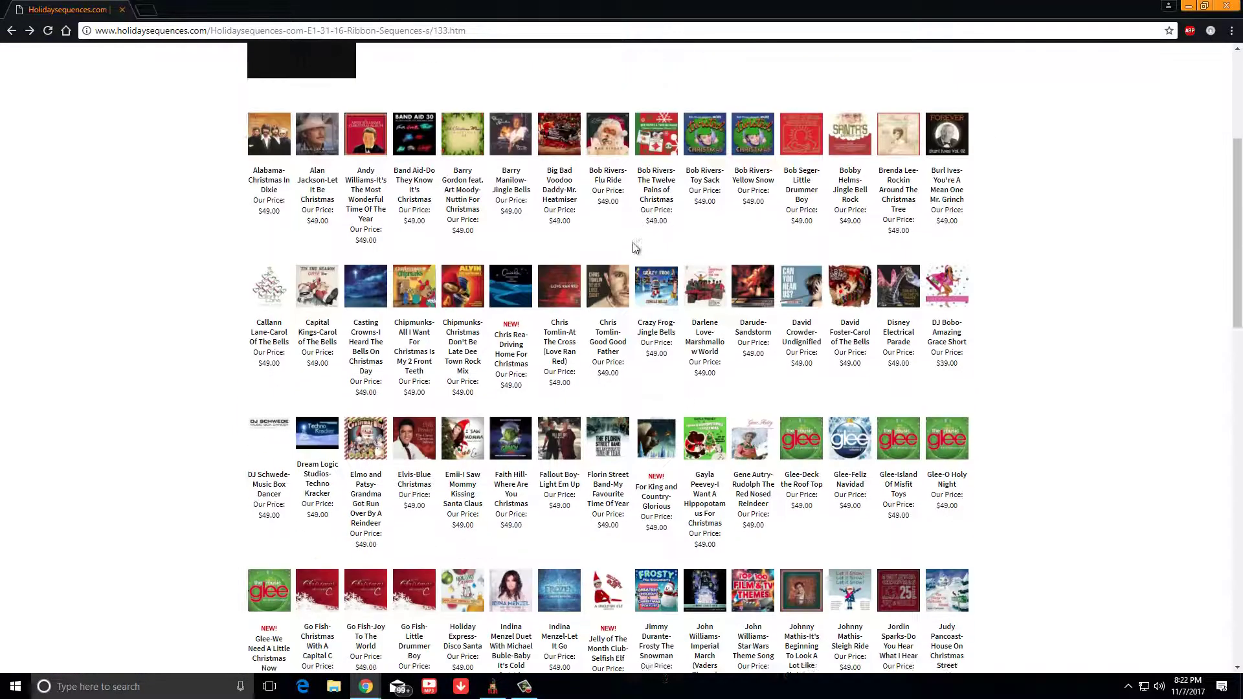
{"action": "scroll", "coordinate": [305, 387], "scroll_direction": "up", "scroll_amount": 5}
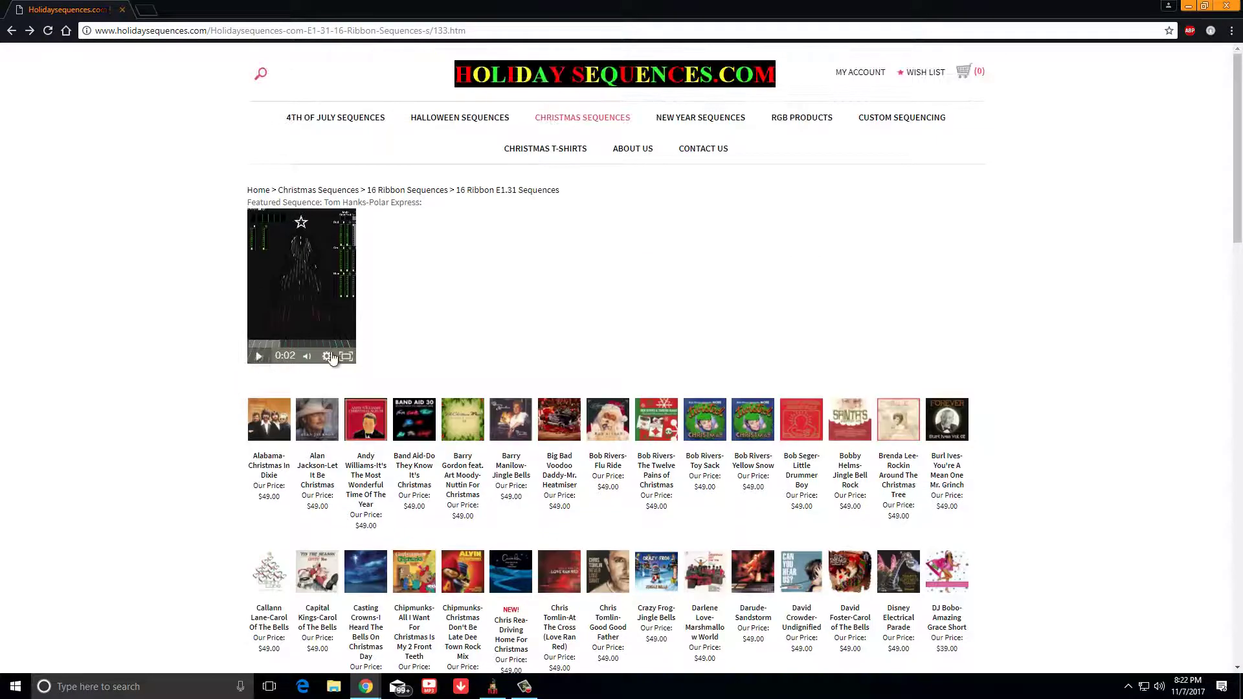
{"action": "scroll", "coordinate": [674, 233], "scroll_direction": "down", "scroll_amount": 12}
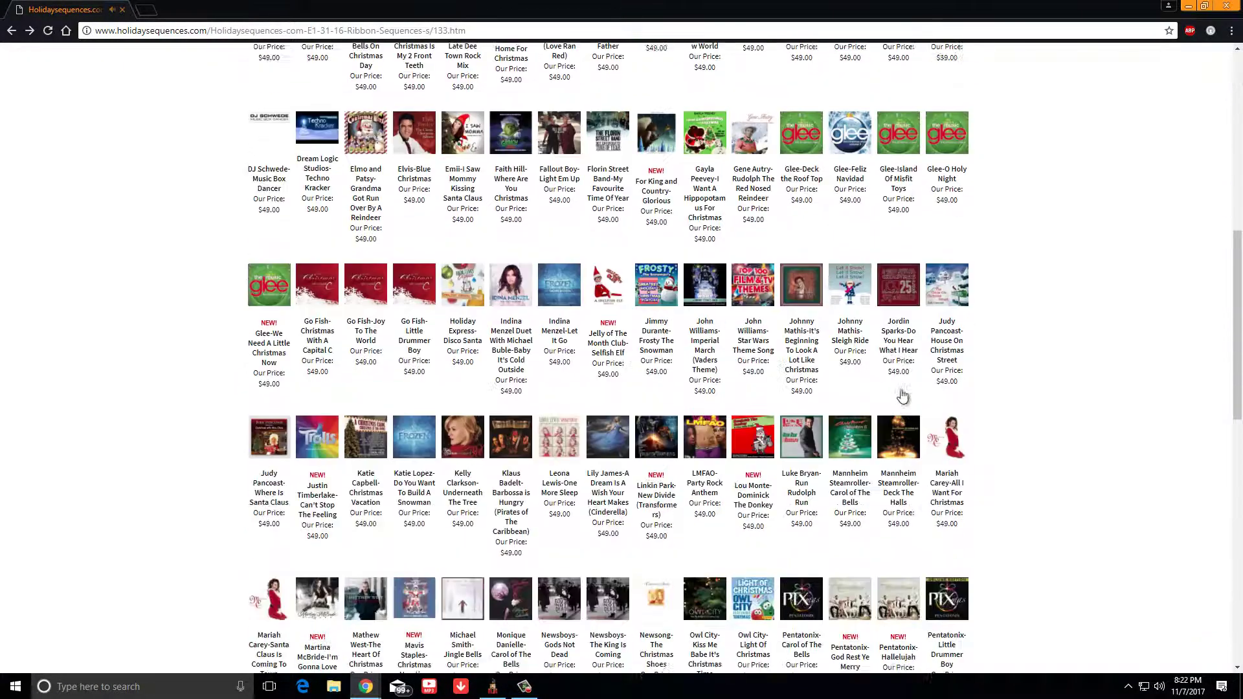
{"action": "scroll", "coordinate": [829, 401], "scroll_direction": "down", "scroll_amount": 9}
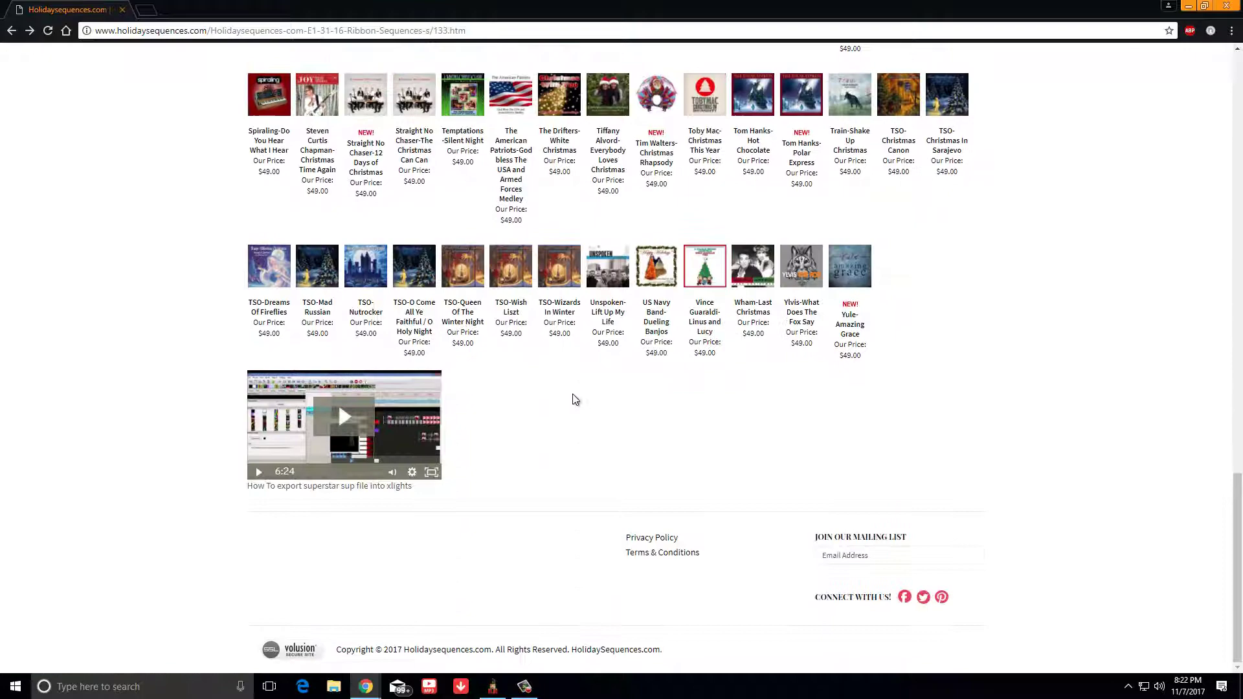
{"action": "scroll", "coordinate": [574, 396], "scroll_direction": "up", "scroll_amount": 8}
{"action": "scroll", "coordinate": [492, 447], "scroll_direction": "up", "scroll_amount": 15}
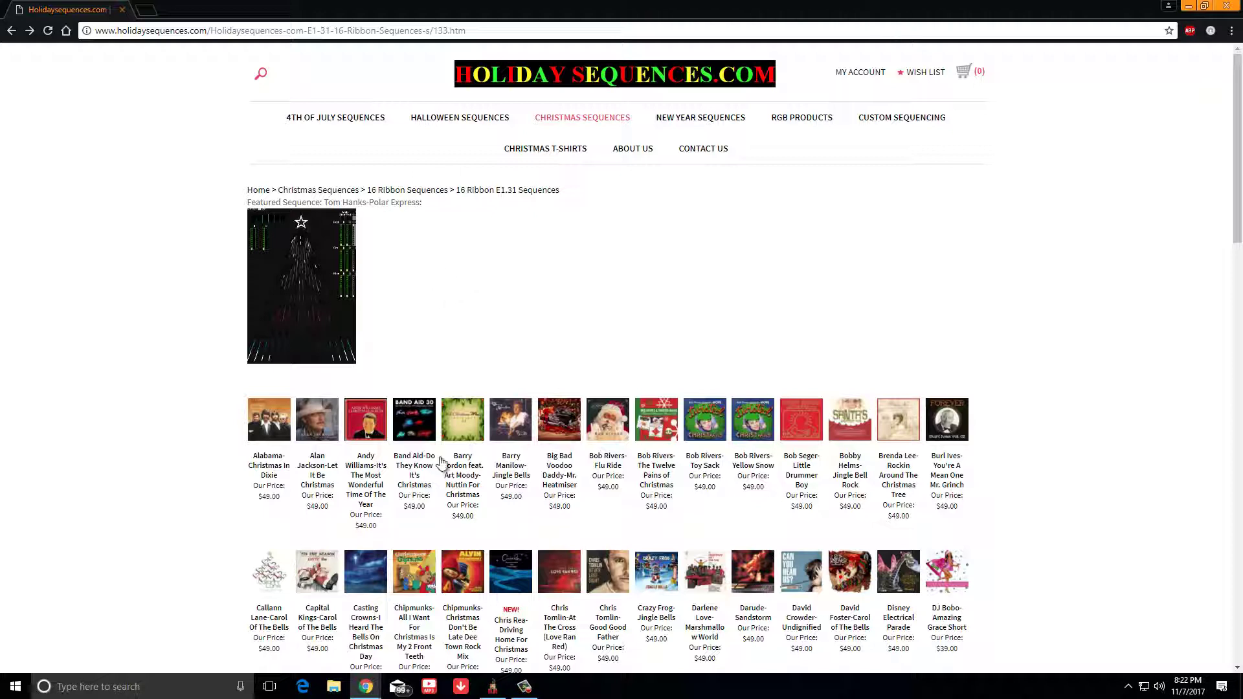
{"action": "mouse_move", "coordinate": [492, 687]}
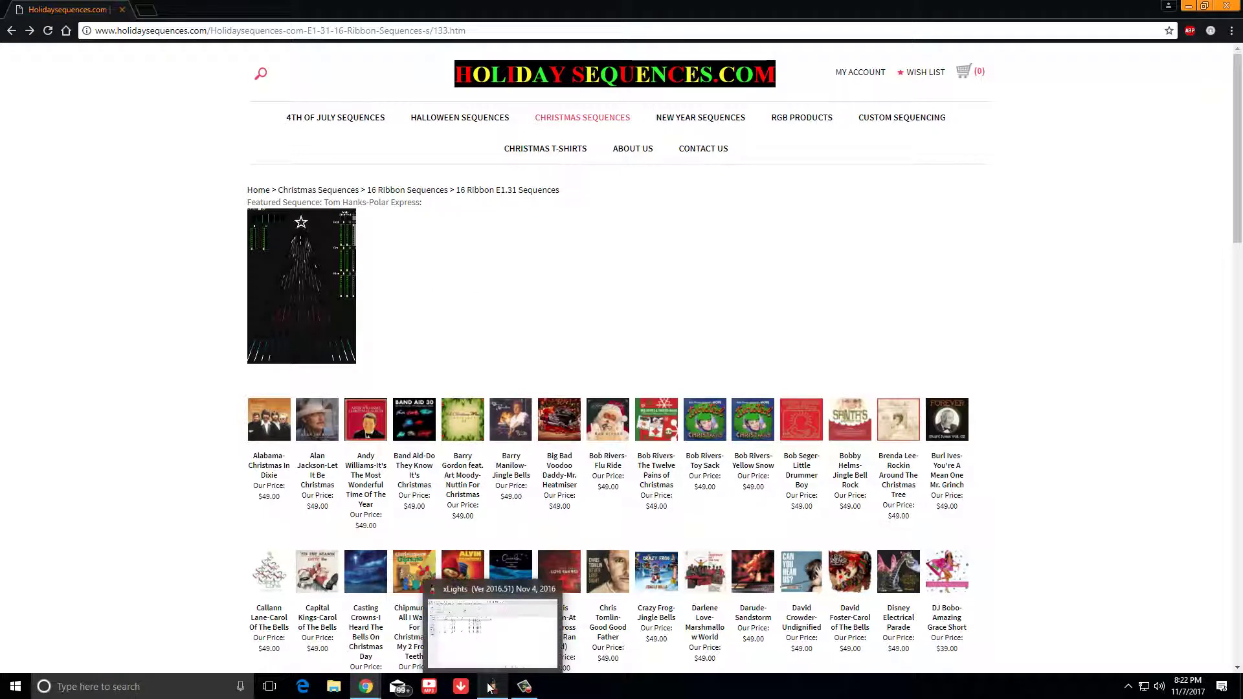
{"action": "left_click", "coordinate": [533, 642]}
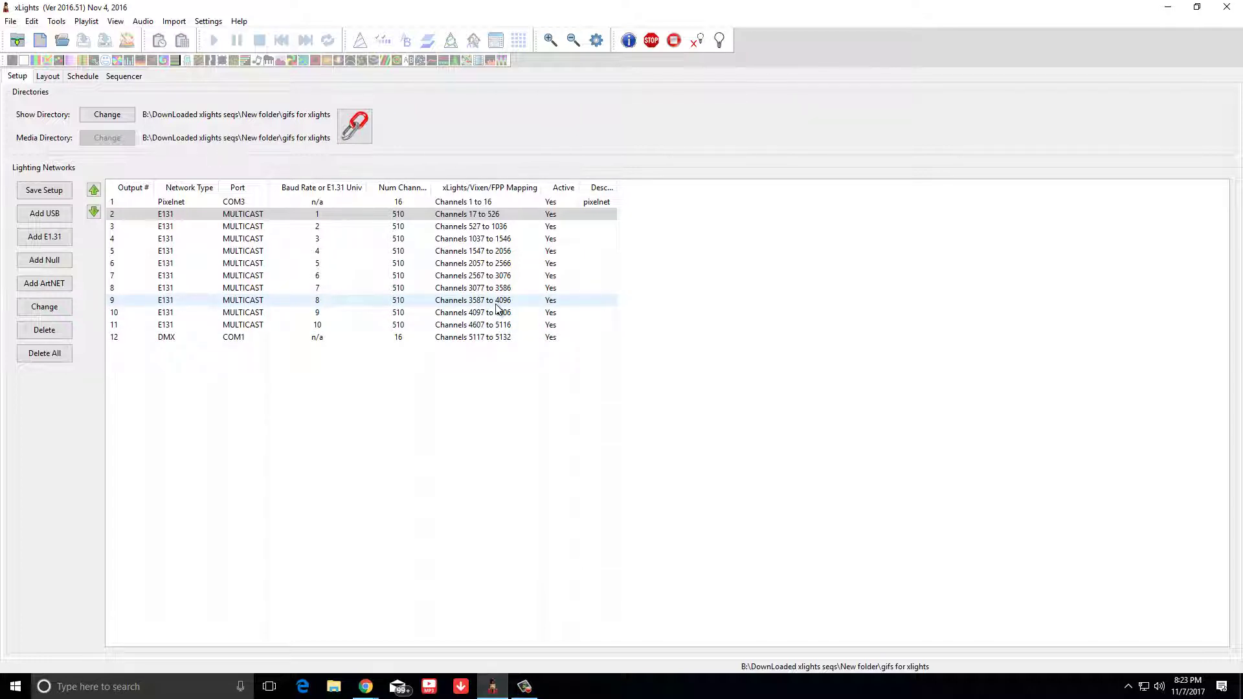
{"action": "left_click", "coordinate": [323, 216]}
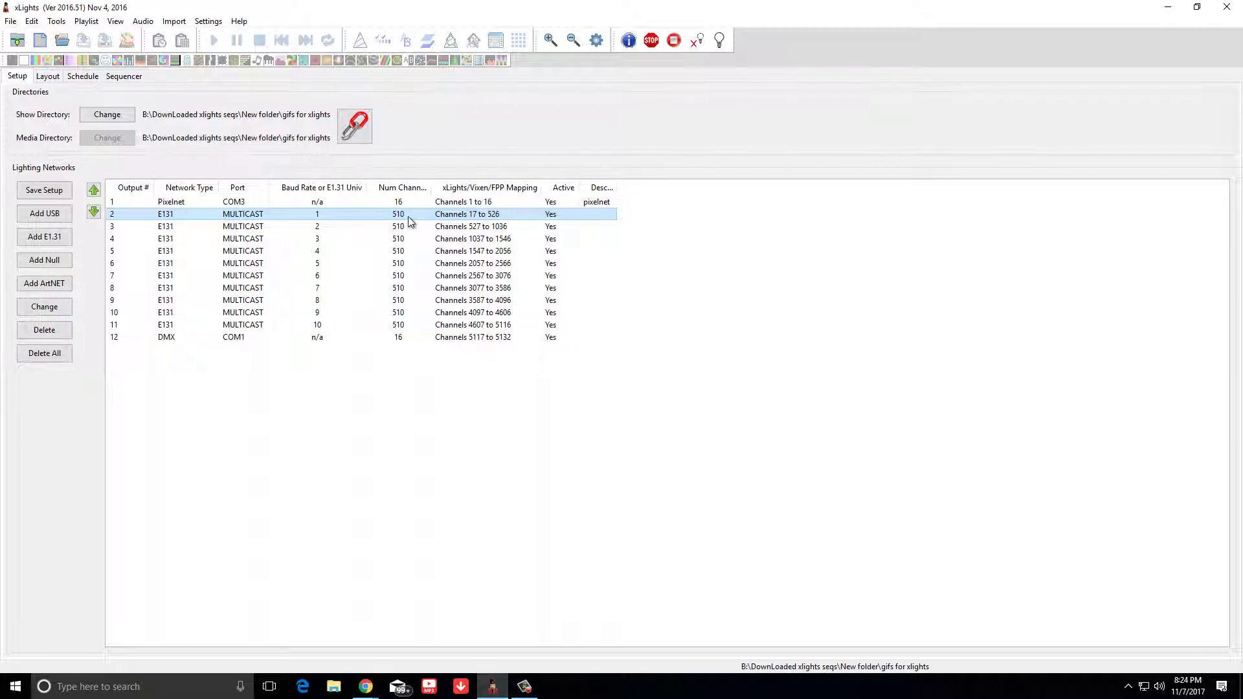
{"action": "mouse_move", "coordinate": [408, 216]}
{"action": "left_mouse_down"}
{"action": "mouse_move", "coordinate": [402, 241]}
{"action": "mouse_move", "coordinate": [415, 231]}
{"action": "left_mouse_up"}
{"action": "left_click_drag", "start_coordinate": [406, 221], "coordinate": [414, 301]}
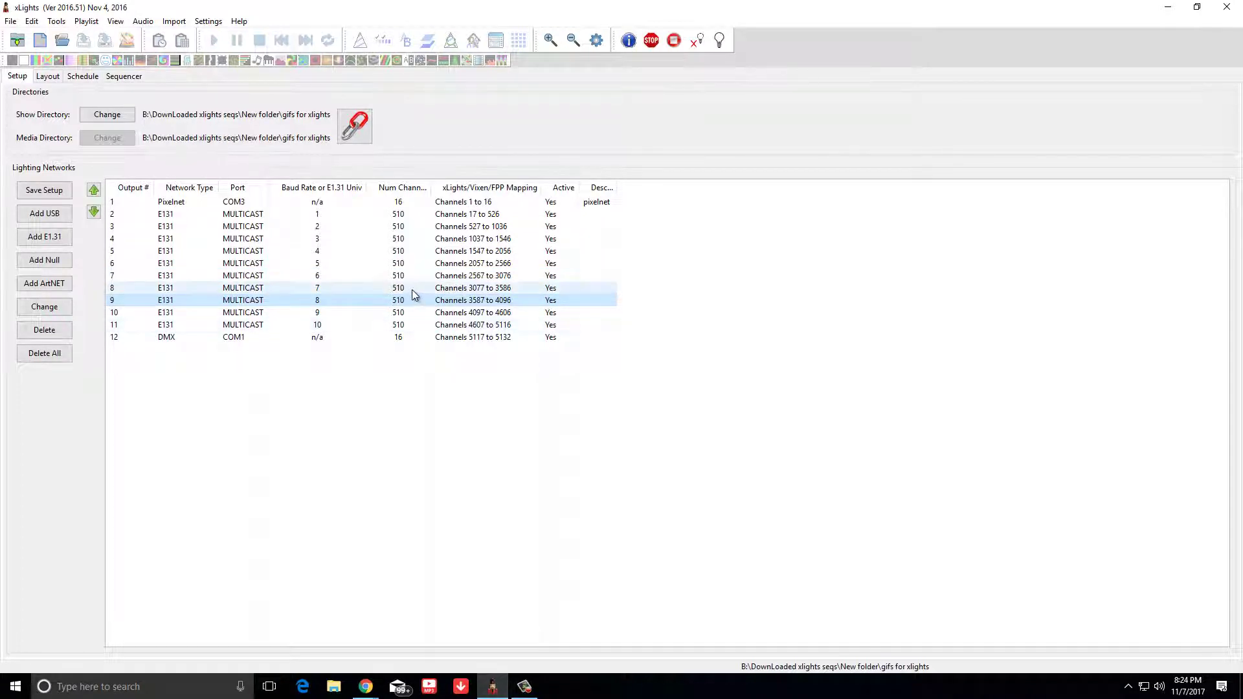
{"action": "left_click", "coordinate": [319, 289]}
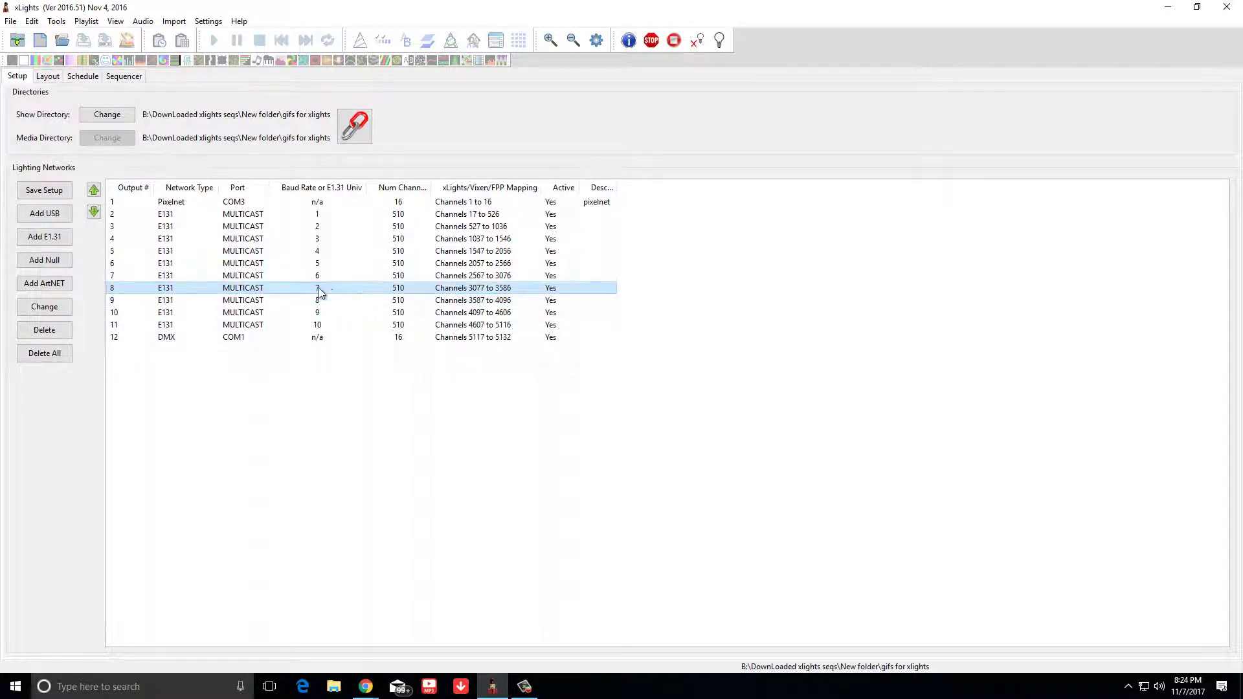
{"action": "left_click", "coordinate": [397, 301]}
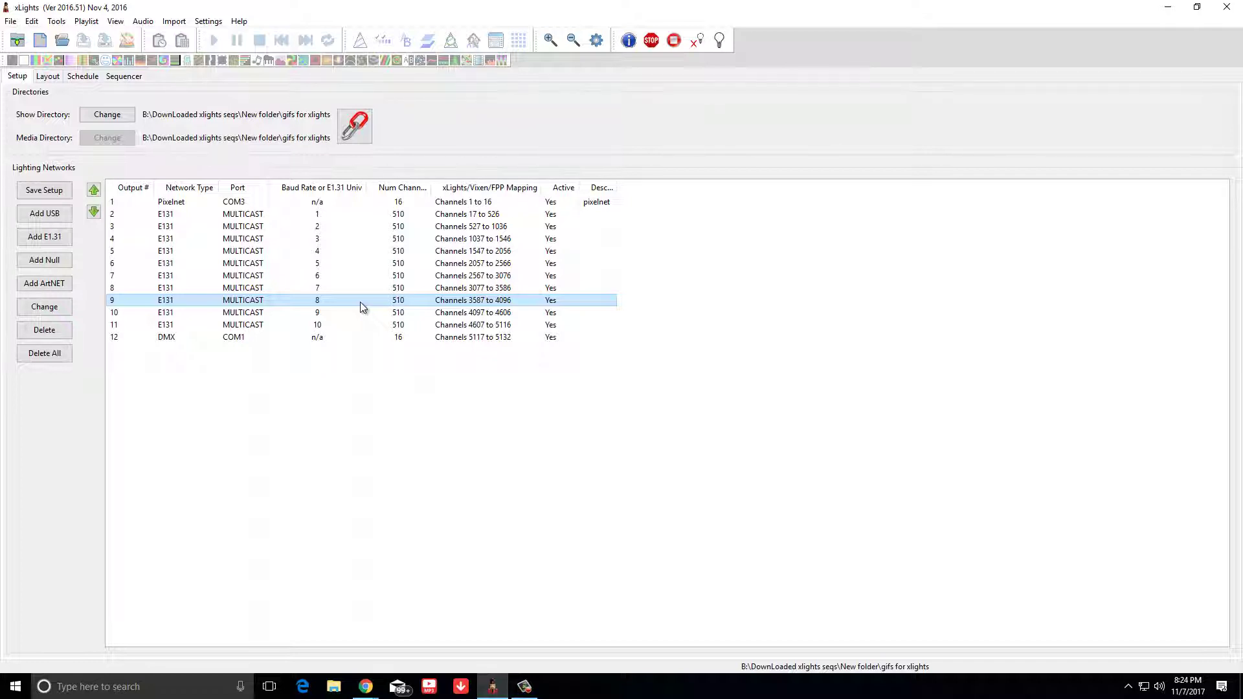
{"action": "left_click", "coordinate": [400, 327]}
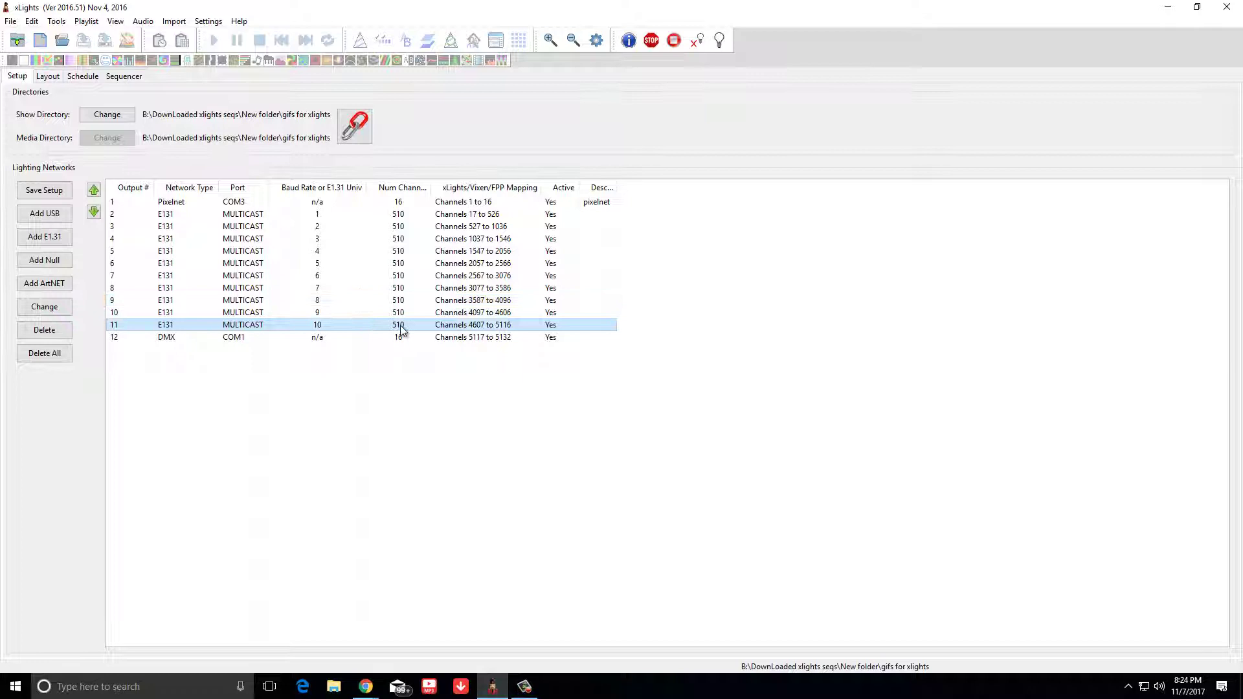
{"action": "left_click", "coordinate": [400, 313]}
{"action": "left_click", "coordinate": [400, 301]}
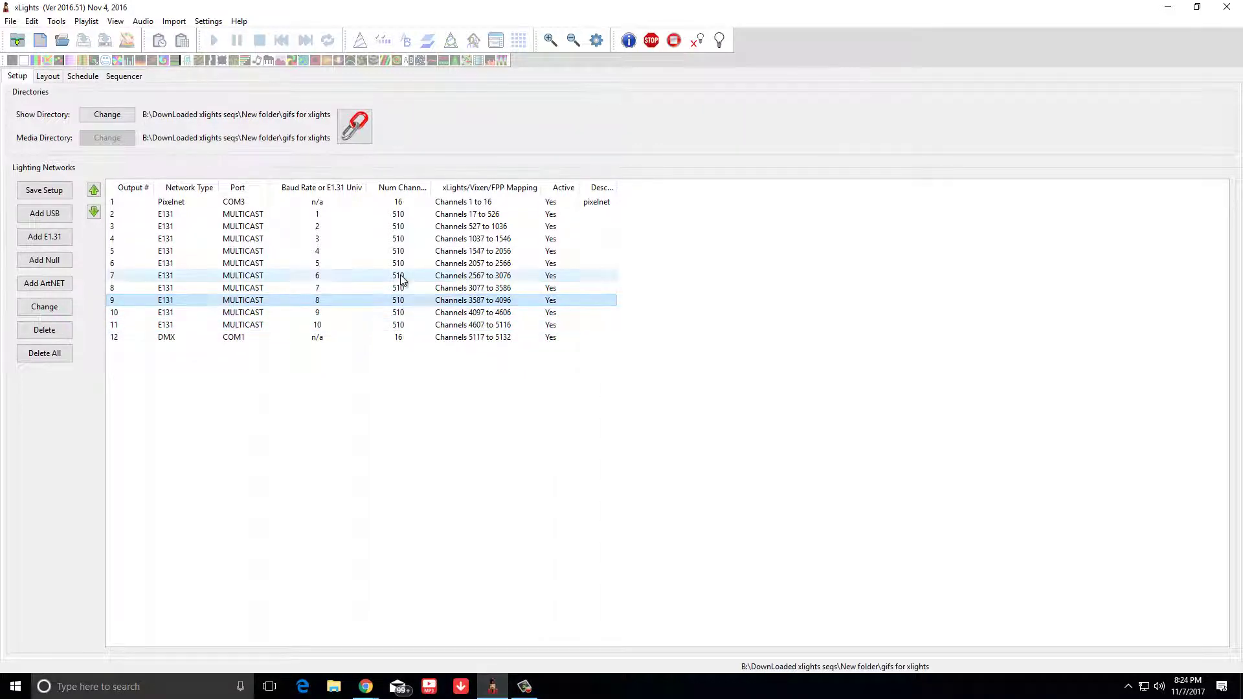
{"action": "left_click", "coordinate": [400, 288]}
{"action": "left_click", "coordinate": [400, 275]}
{"action": "left_click", "coordinate": [401, 264]}
{"action": "left_click", "coordinate": [402, 251]}
{"action": "left_click", "coordinate": [405, 239]}
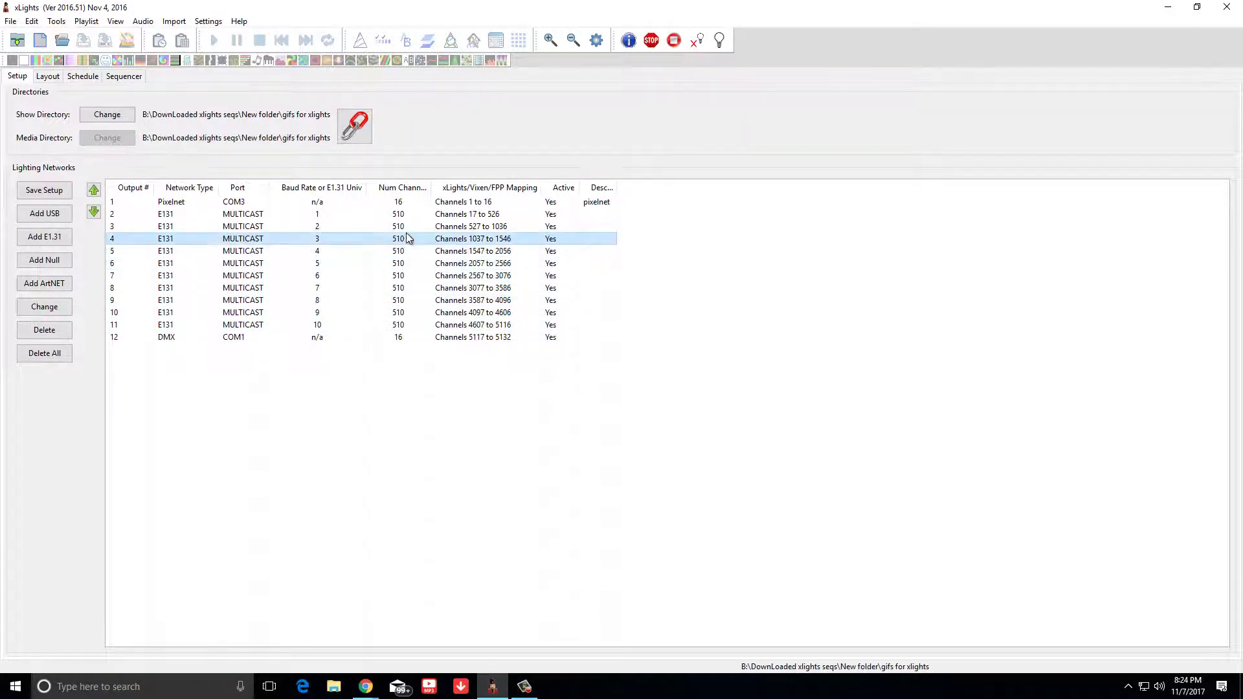
{"action": "left_click", "coordinate": [409, 227]}
{"action": "left_click", "coordinate": [416, 213]}
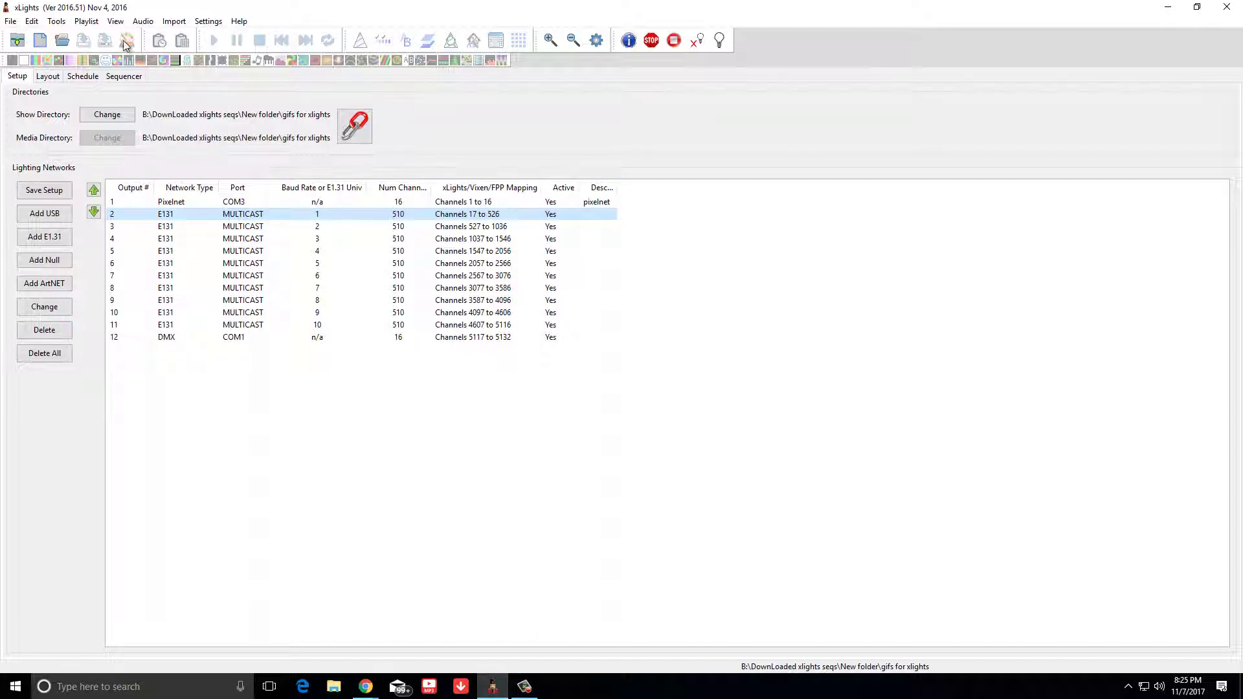
Look through the Settings and Import menus without choosing anything, then open the File menu.
{"action": "left_click", "coordinate": [208, 22]}
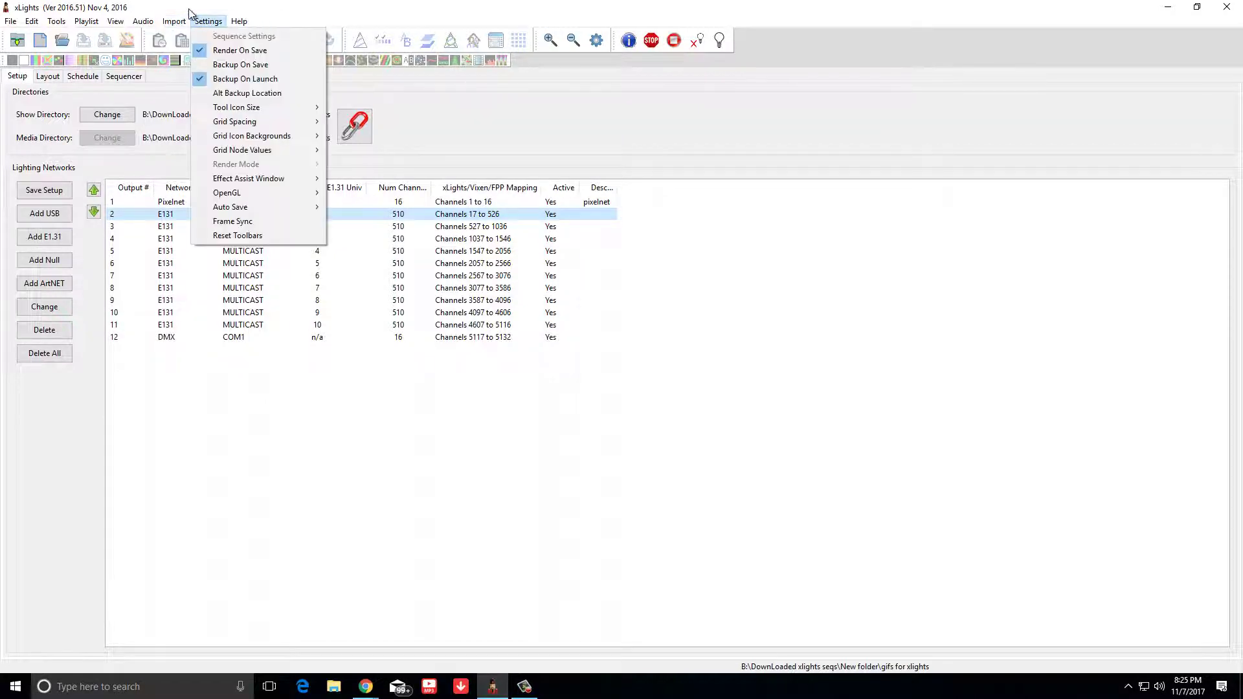
{"action": "mouse_move", "coordinate": [175, 22]}
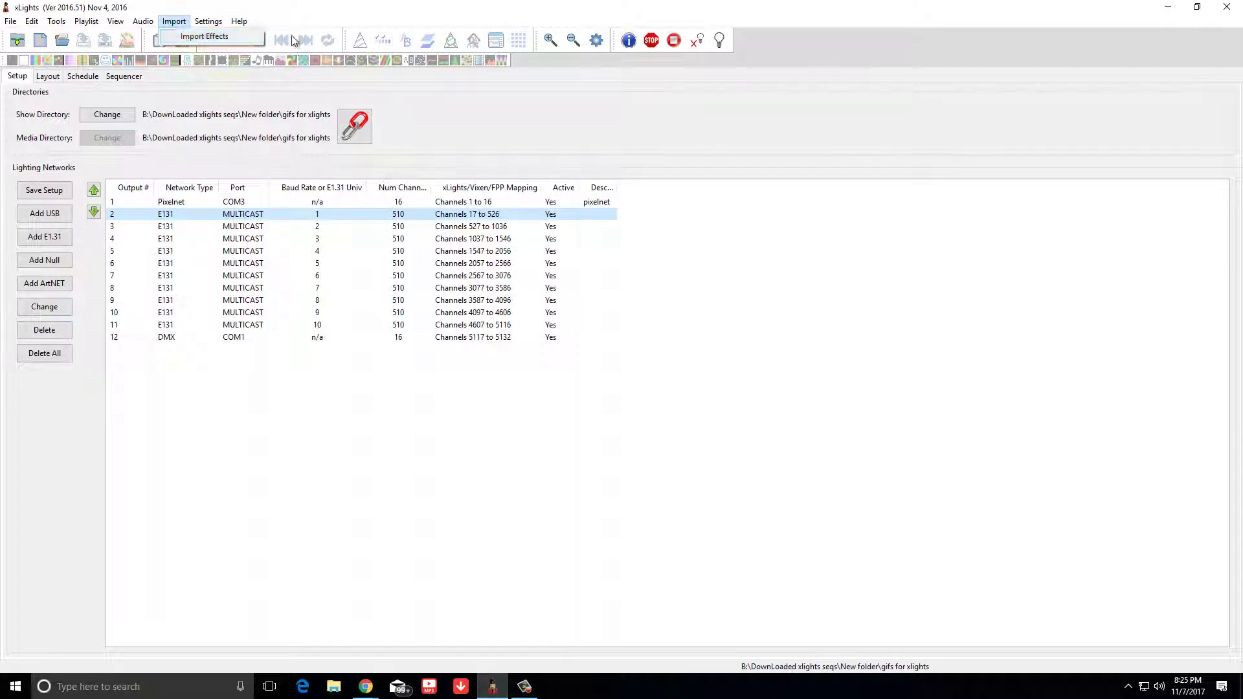
{"action": "left_click", "coordinate": [230, 36]}
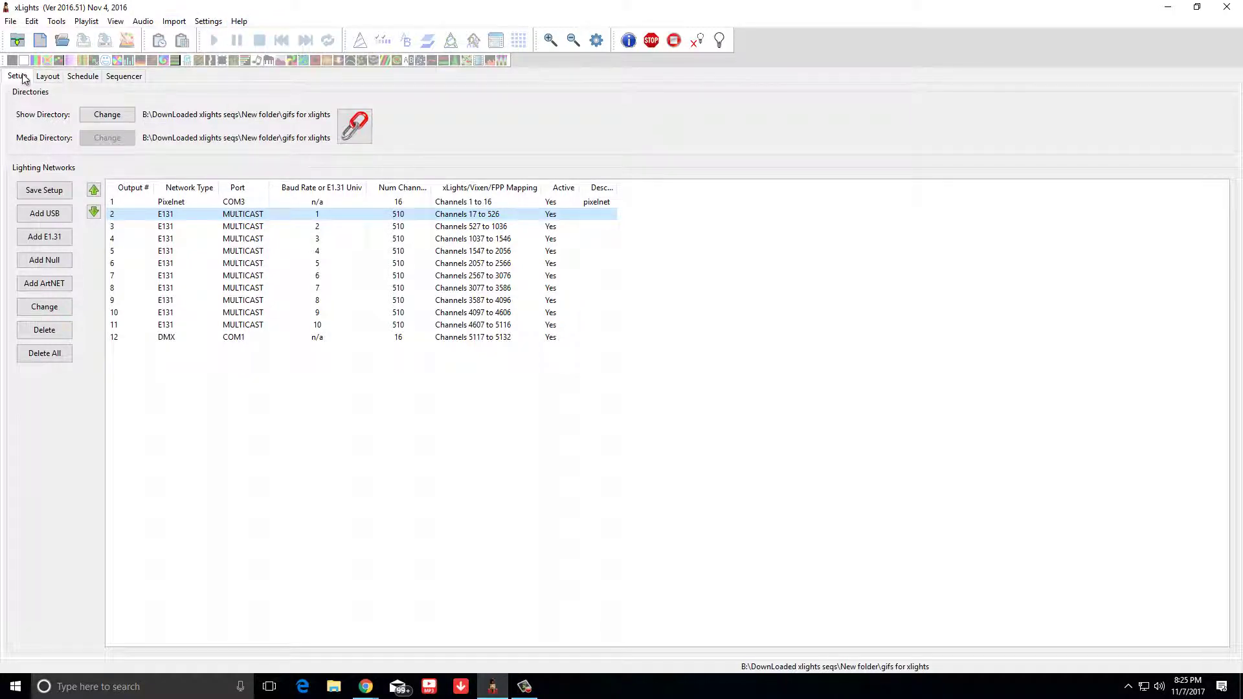
{"action": "left_click", "coordinate": [11, 22]}
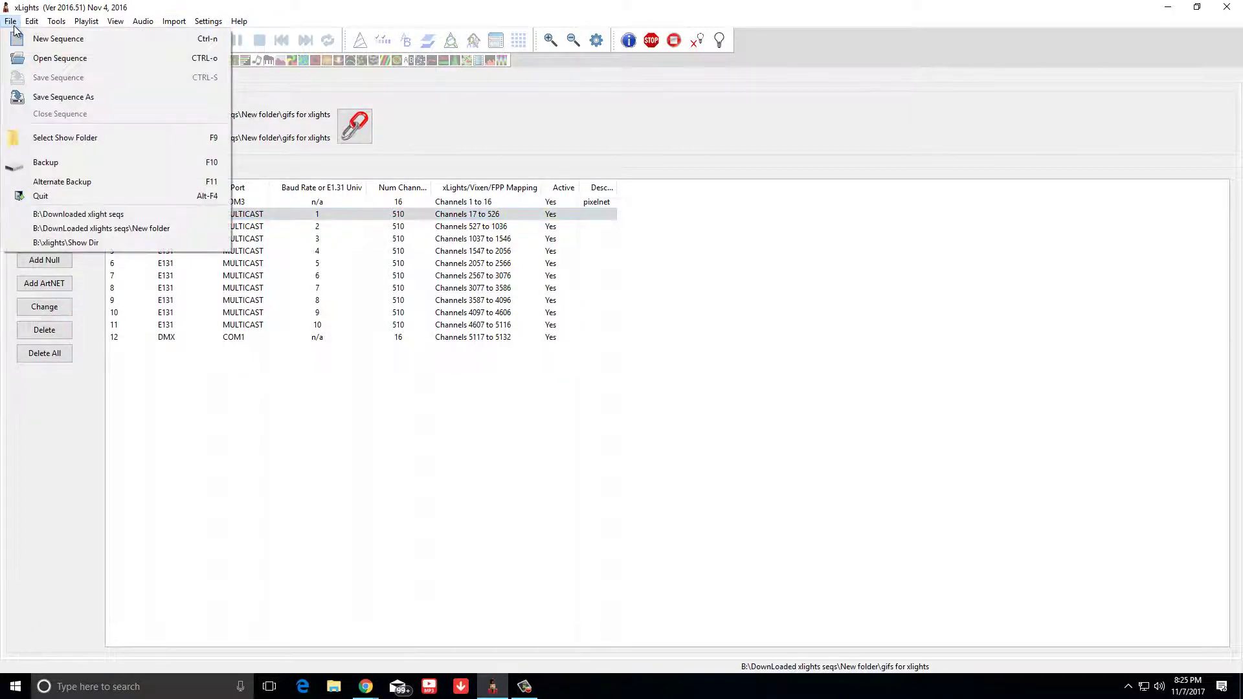
Start a new musical sequence and browse the folders on the back up (B:) drive.
{"action": "left_click", "coordinate": [45, 40]}
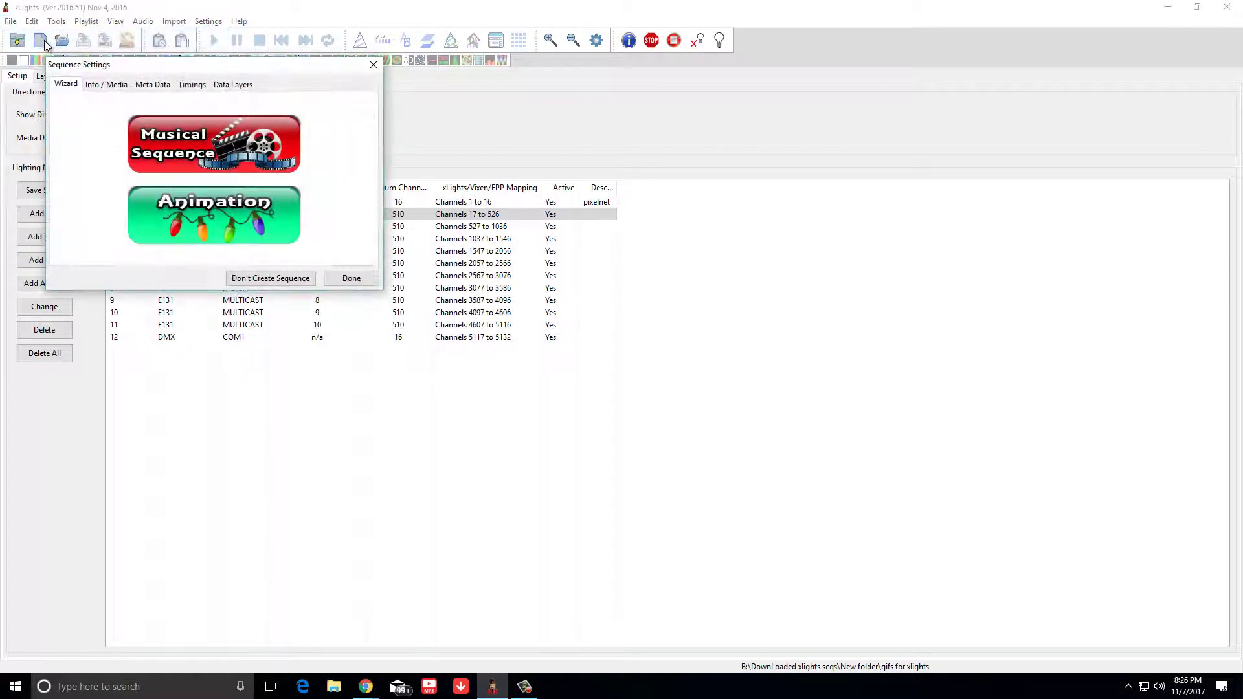
{"action": "left_click", "coordinate": [169, 155]}
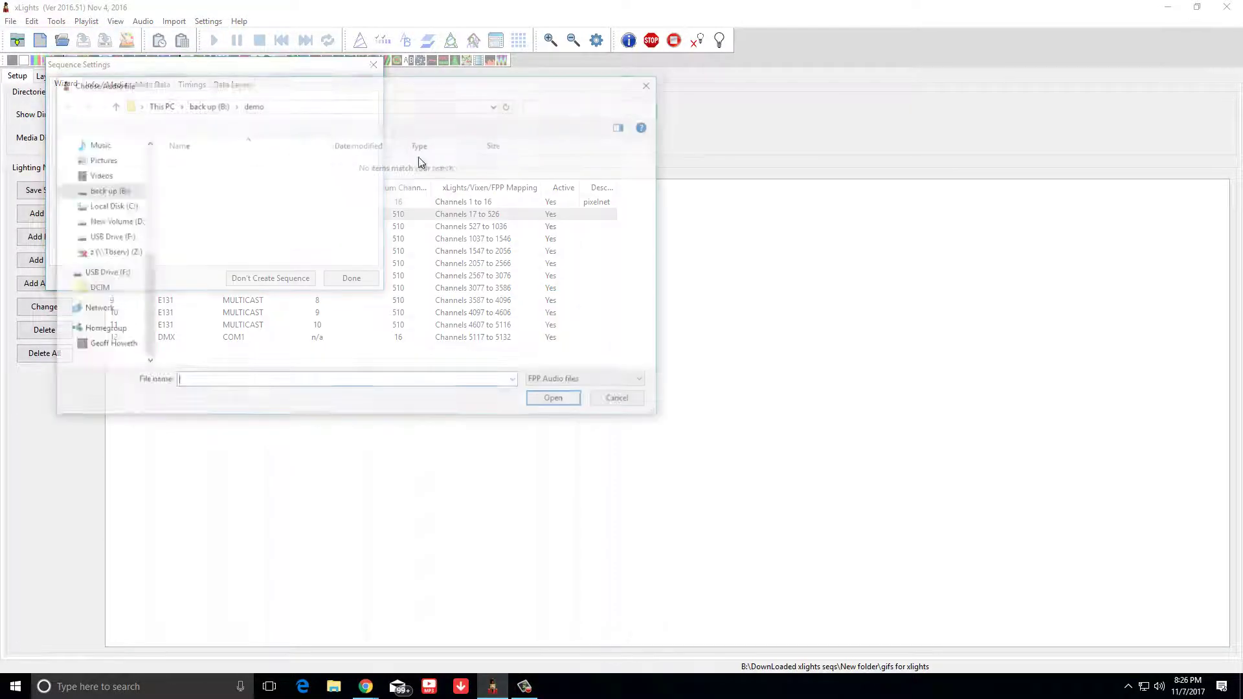
{"action": "left_click", "coordinate": [206, 103]}
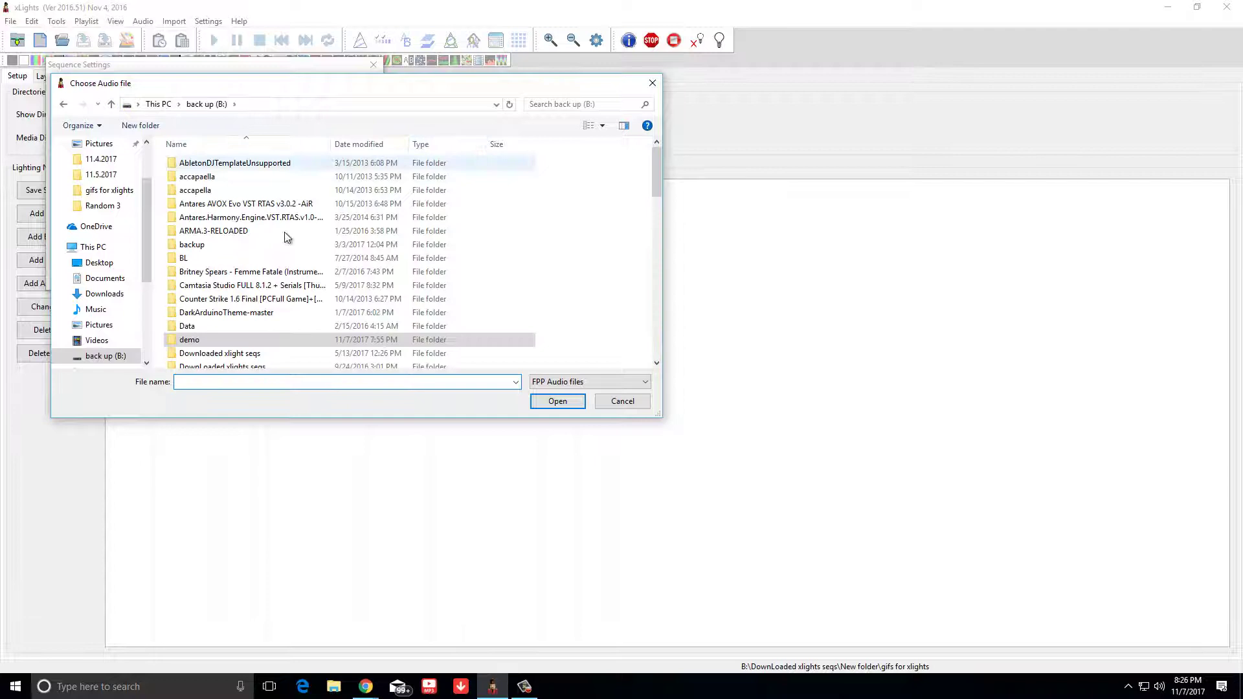
{"action": "scroll", "coordinate": [285, 272], "scroll_direction": "down", "scroll_amount": 3}
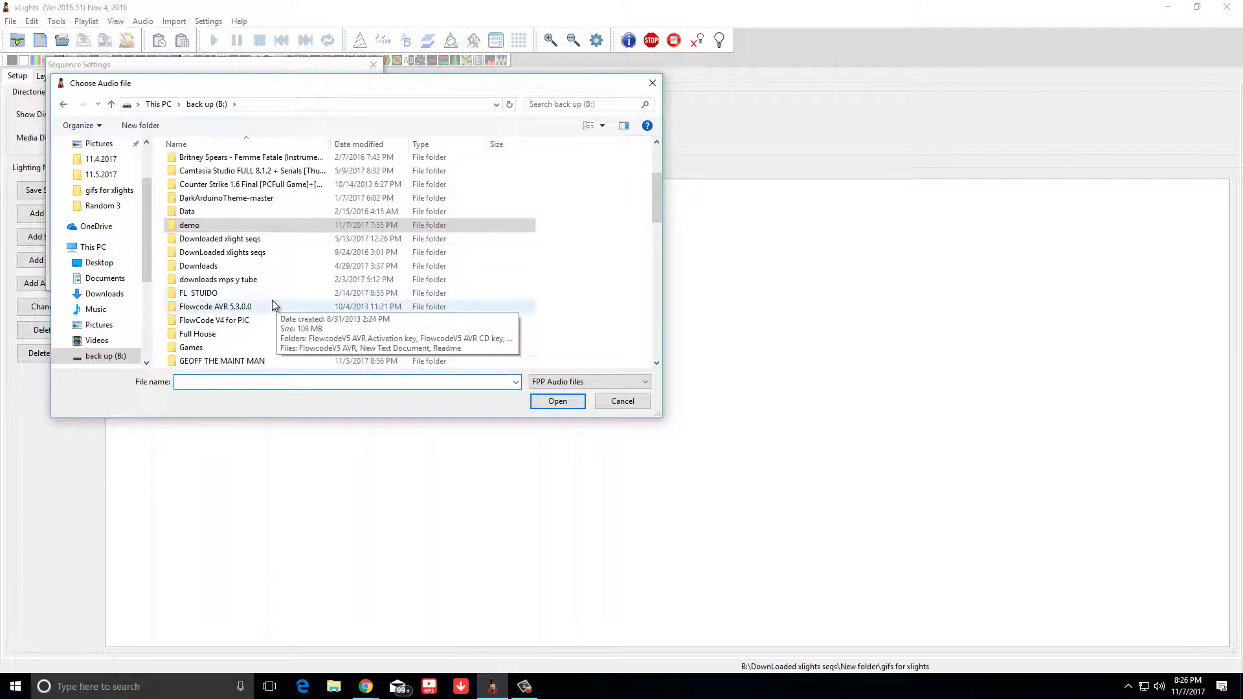
{"action": "scroll", "coordinate": [274, 293], "scroll_direction": "down", "scroll_amount": 2}
{"action": "scroll", "coordinate": [273, 294], "scroll_direction": "up", "scroll_amount": 3}
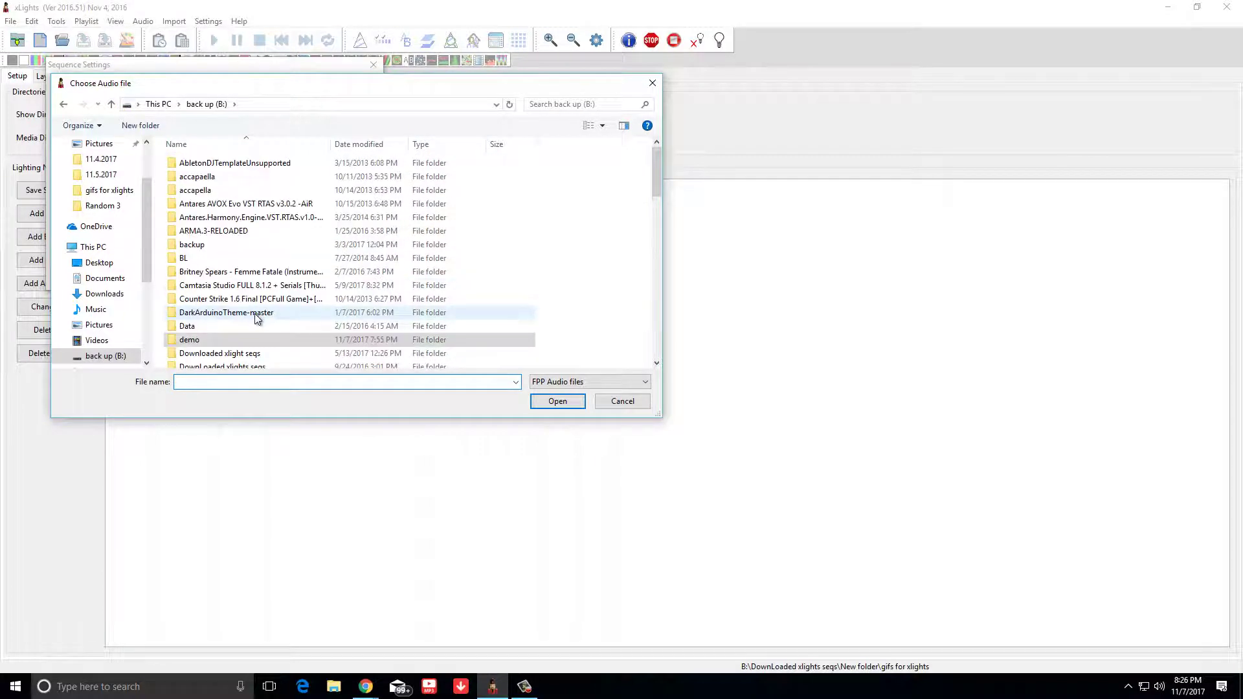
{"action": "scroll", "coordinate": [254, 317], "scroll_direction": "down", "scroll_amount": 2}
{"action": "scroll", "coordinate": [255, 317], "scroll_direction": "down", "scroll_amount": 4}
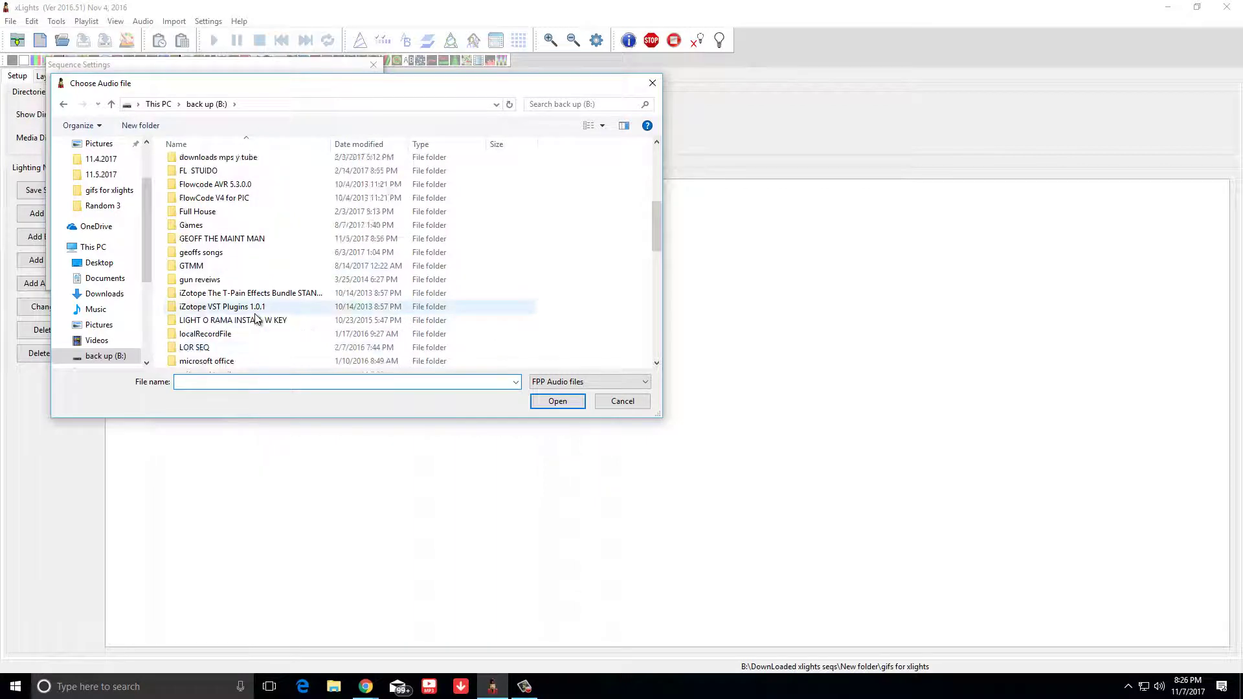
{"action": "scroll", "coordinate": [255, 317], "scroll_direction": "up", "scroll_amount": 8}
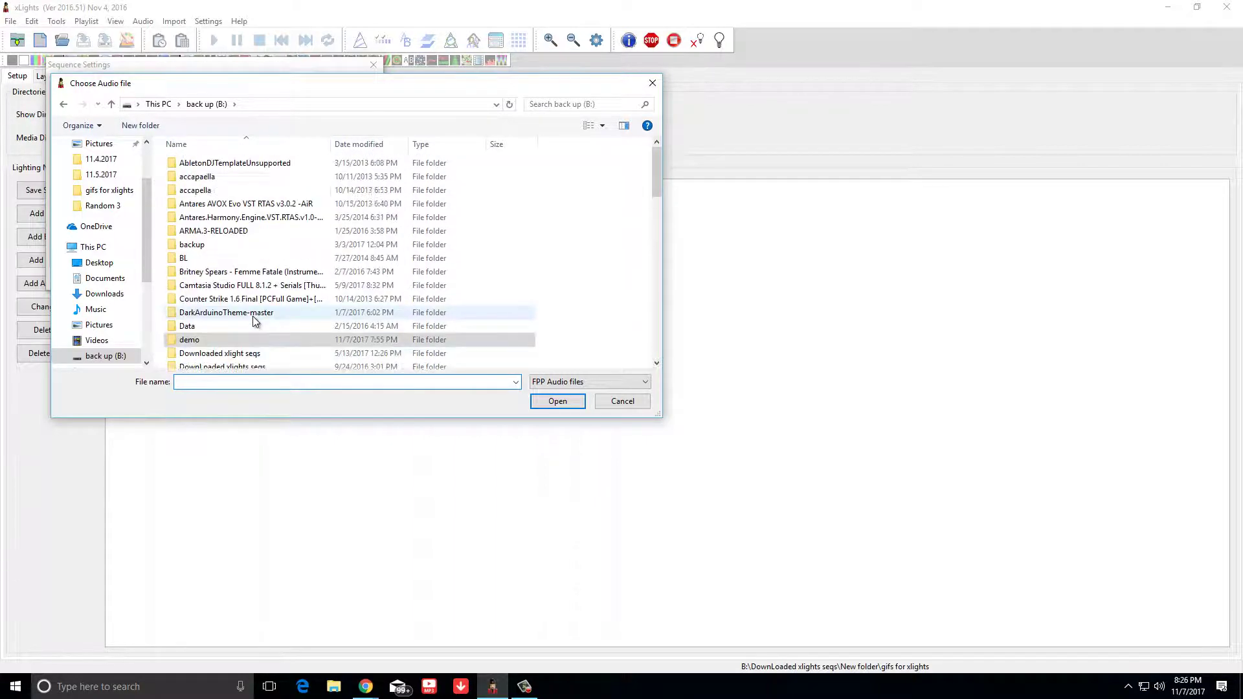
{"action": "scroll", "coordinate": [253, 317], "scroll_direction": "down", "scroll_amount": 3}
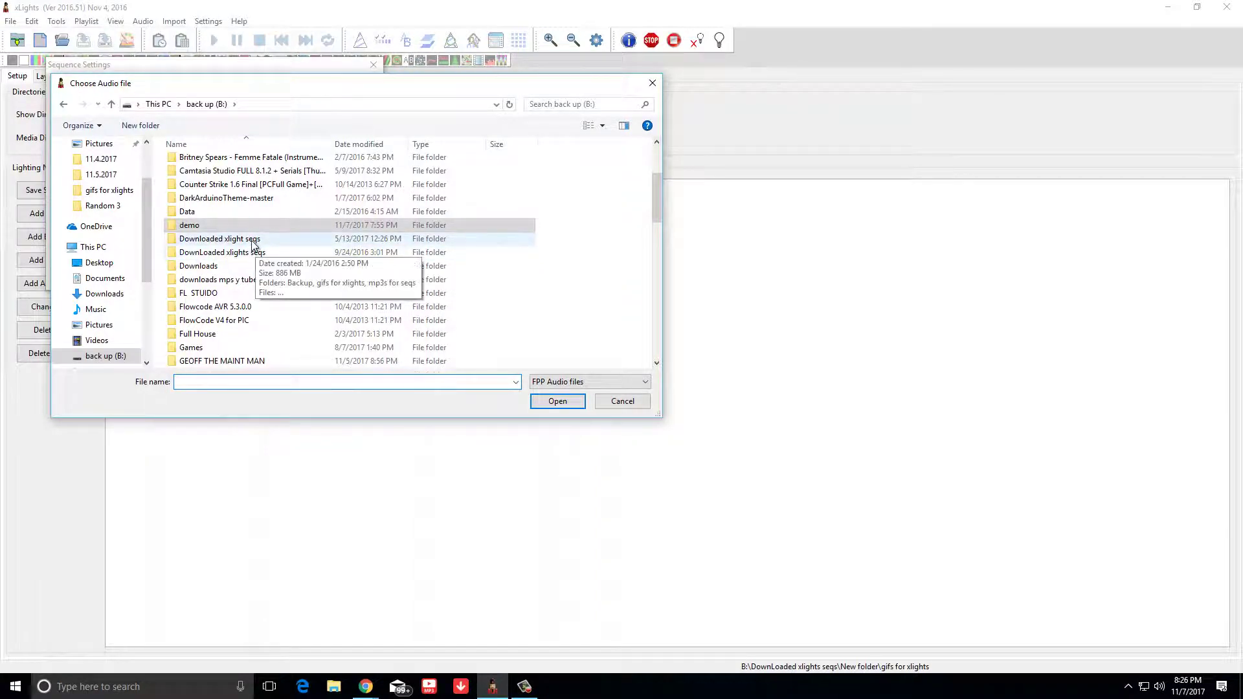
In DownLoaded xlights seqs > mp3s for seqs, choose the Andy Williams MP3.
{"action": "double_click", "coordinate": [221, 254]}
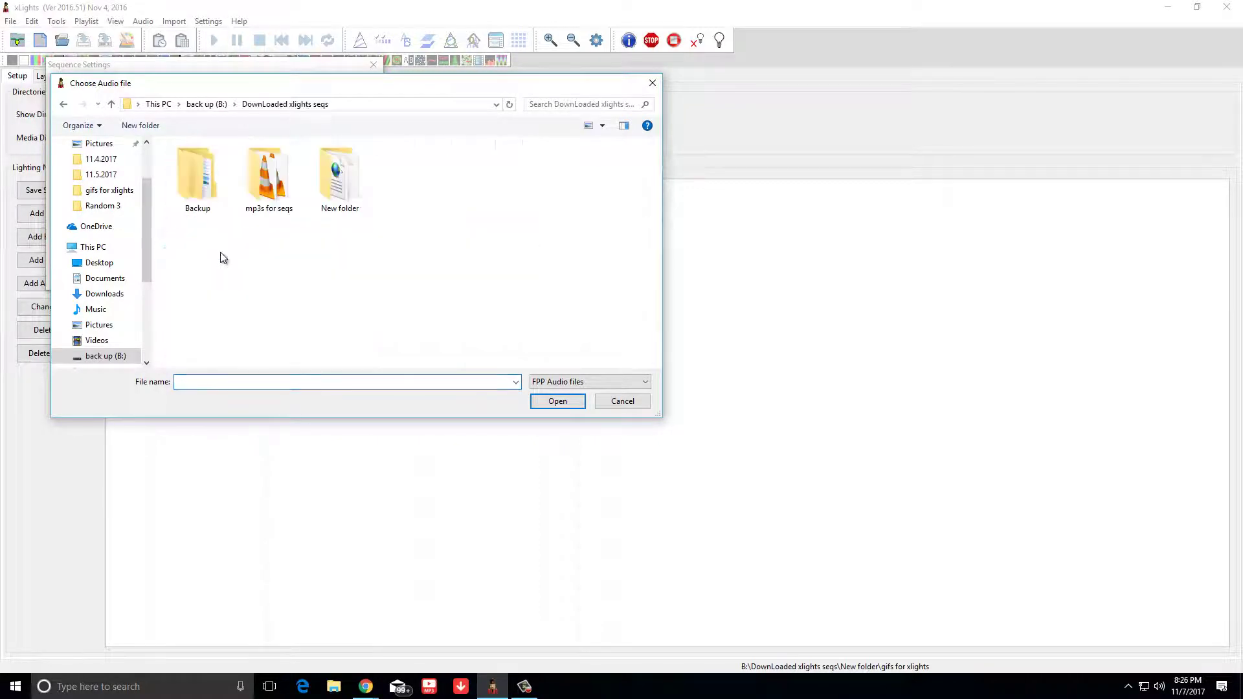
{"action": "double_click", "coordinate": [272, 194]}
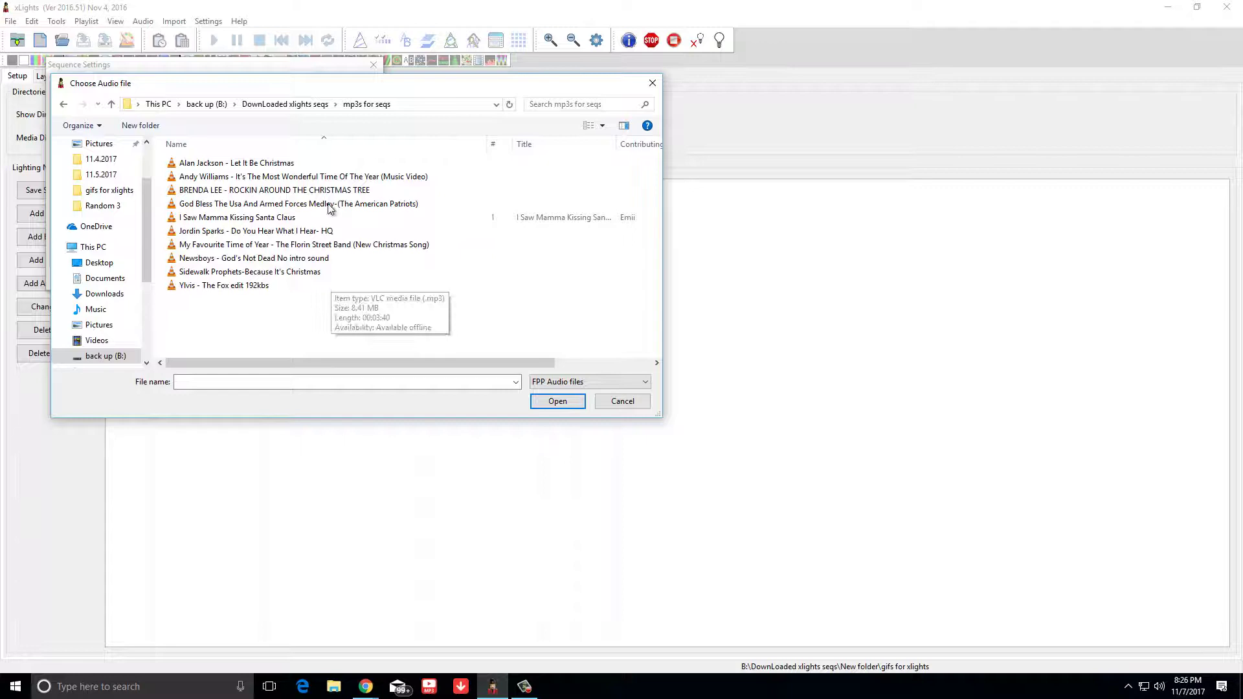
{"action": "left_click_drag", "start_coordinate": [247, 87], "coordinate": [386, 103]}
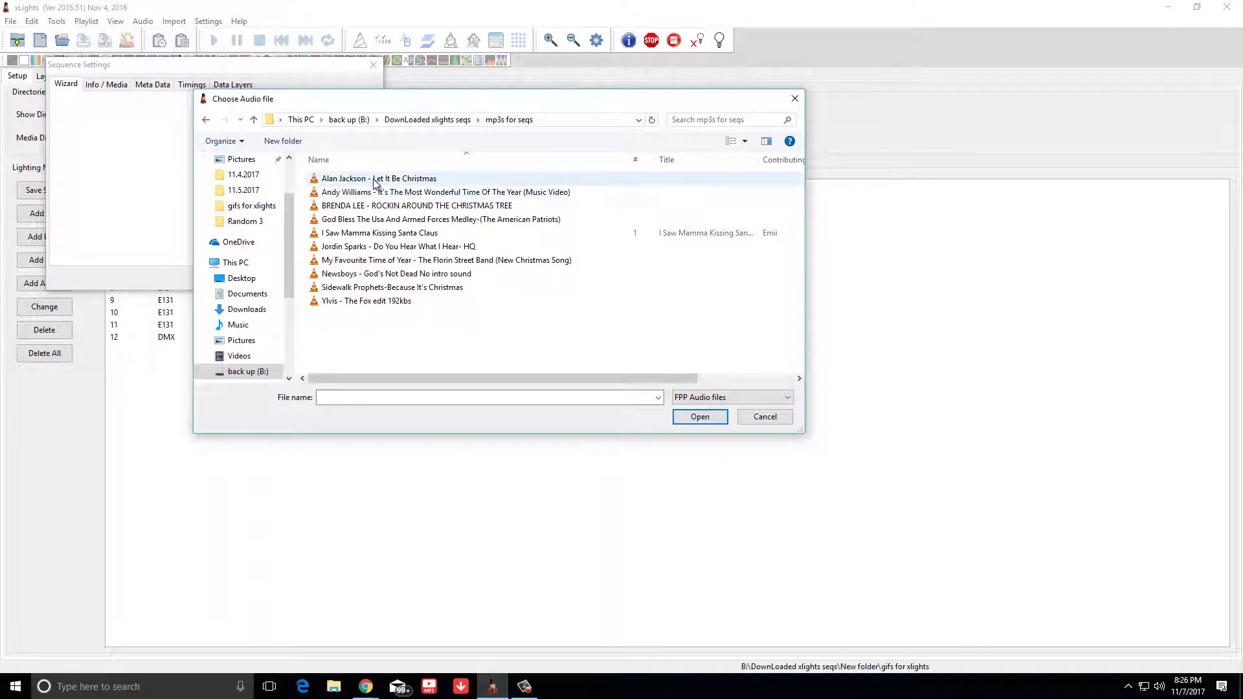
{"action": "left_click", "coordinate": [485, 193]}
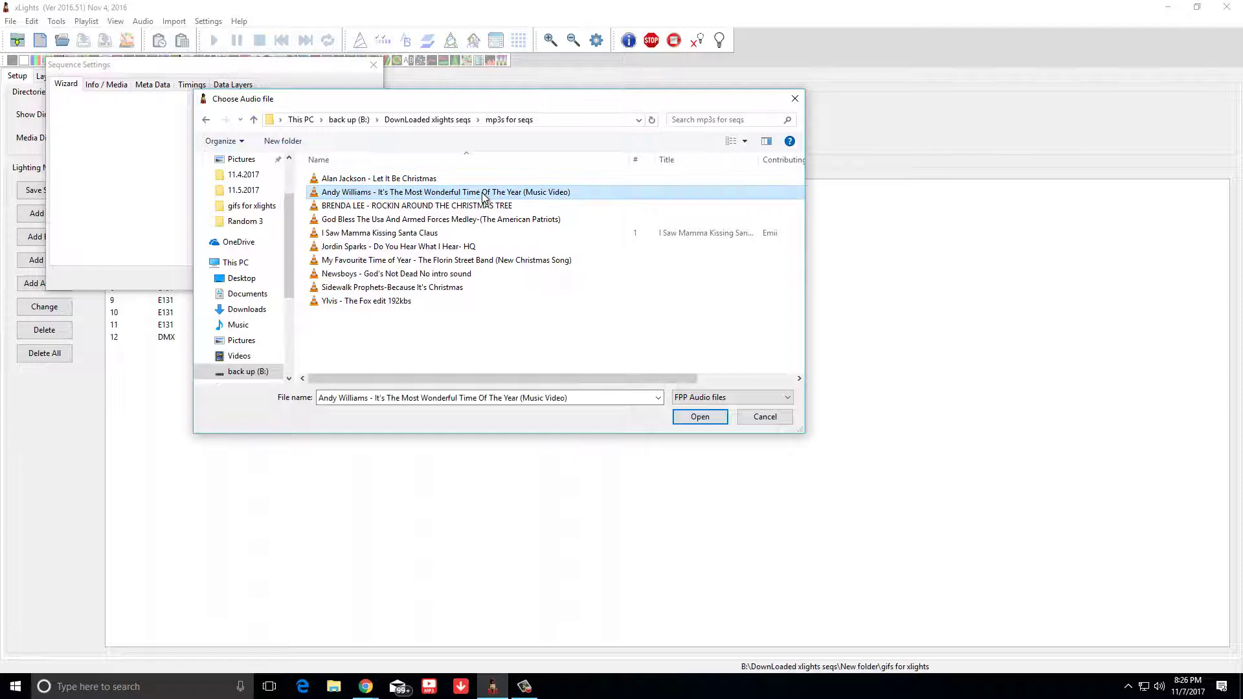
Confirm the audio, set 40 fps (25ms), review the Info / Media and Timings tabs, and finish.
{"action": "left_click", "coordinate": [694, 418]}
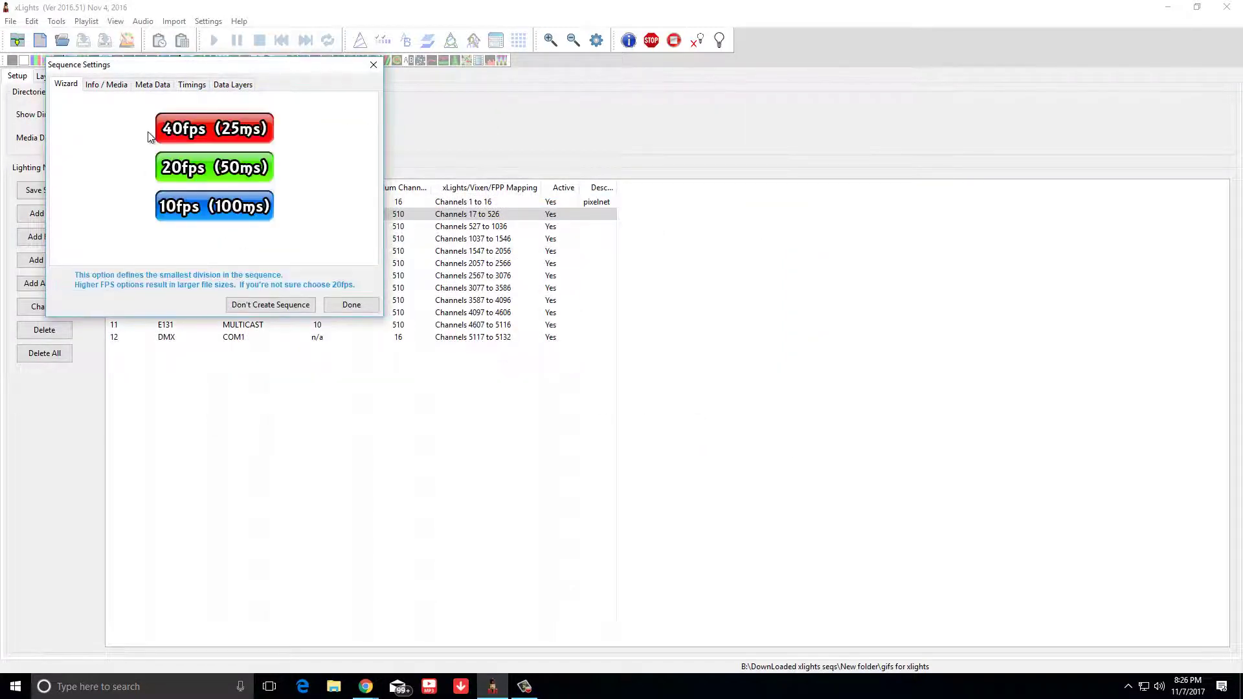
{"action": "left_click", "coordinate": [192, 138]}
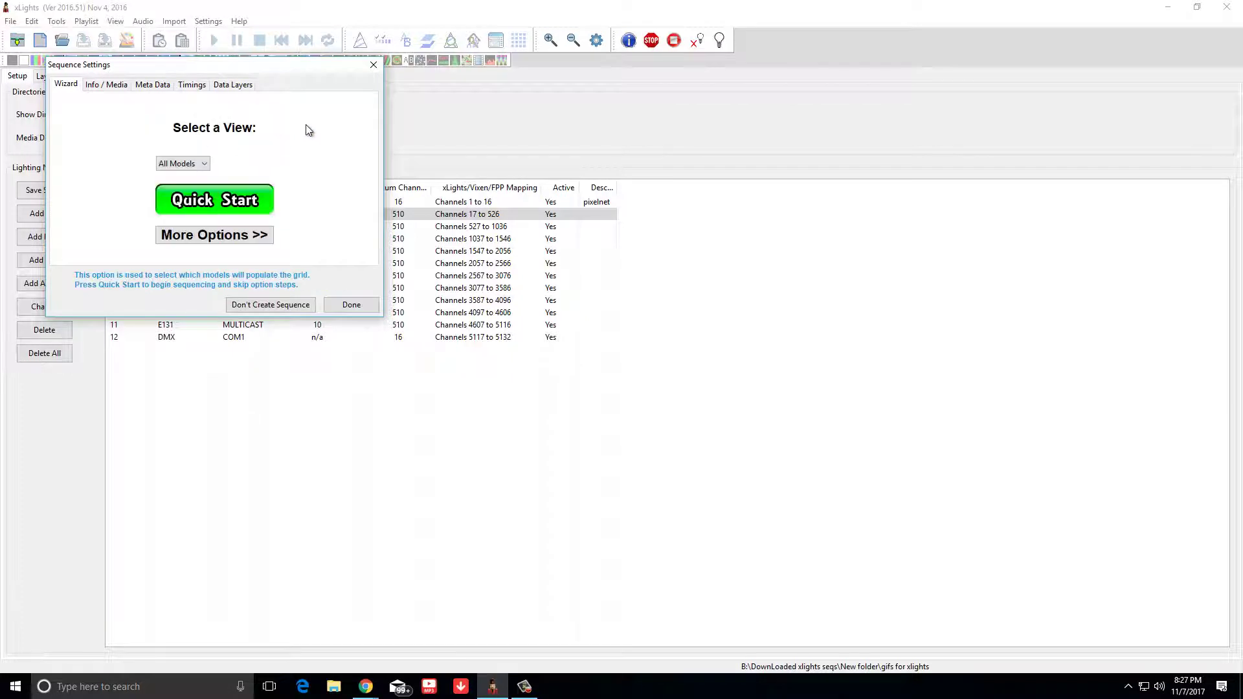
{"action": "left_click", "coordinate": [127, 86]}
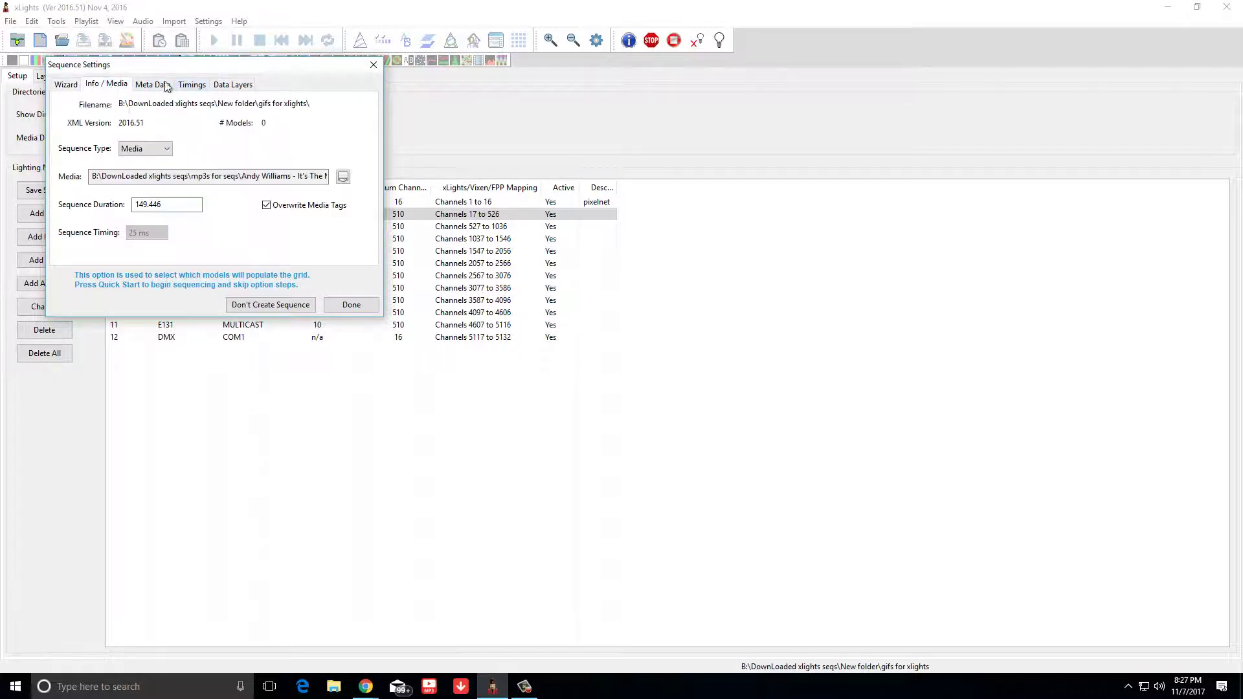
{"action": "left_click", "coordinate": [154, 84]}
{"action": "left_click", "coordinate": [190, 85]}
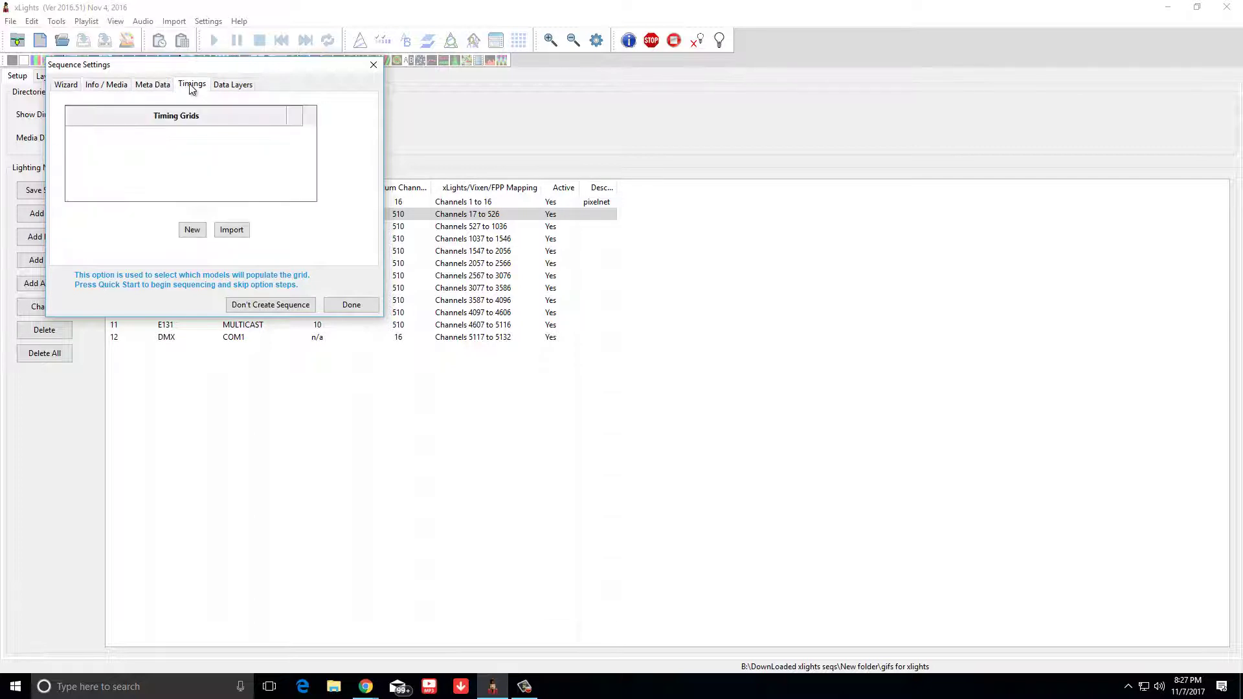
{"action": "key", "text": "Right"}
{"action": "left_click", "coordinate": [103, 85]}
{"action": "left_click", "coordinate": [67, 85]}
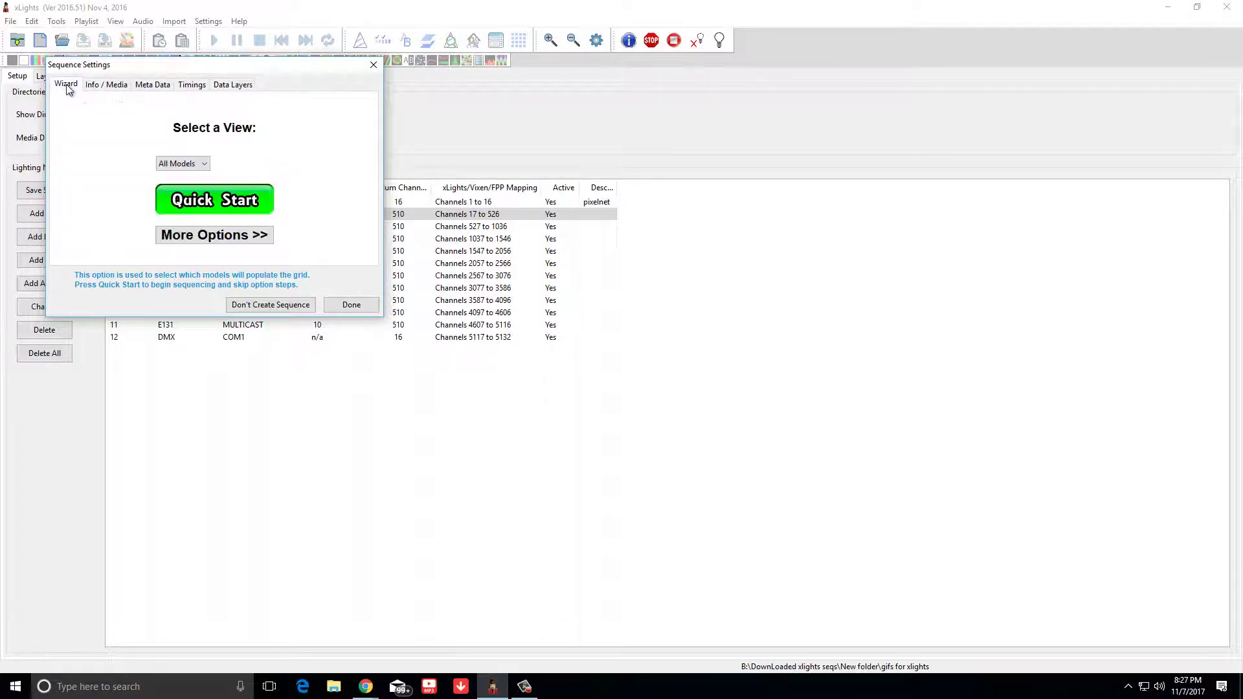
{"action": "left_click", "coordinate": [351, 305]}
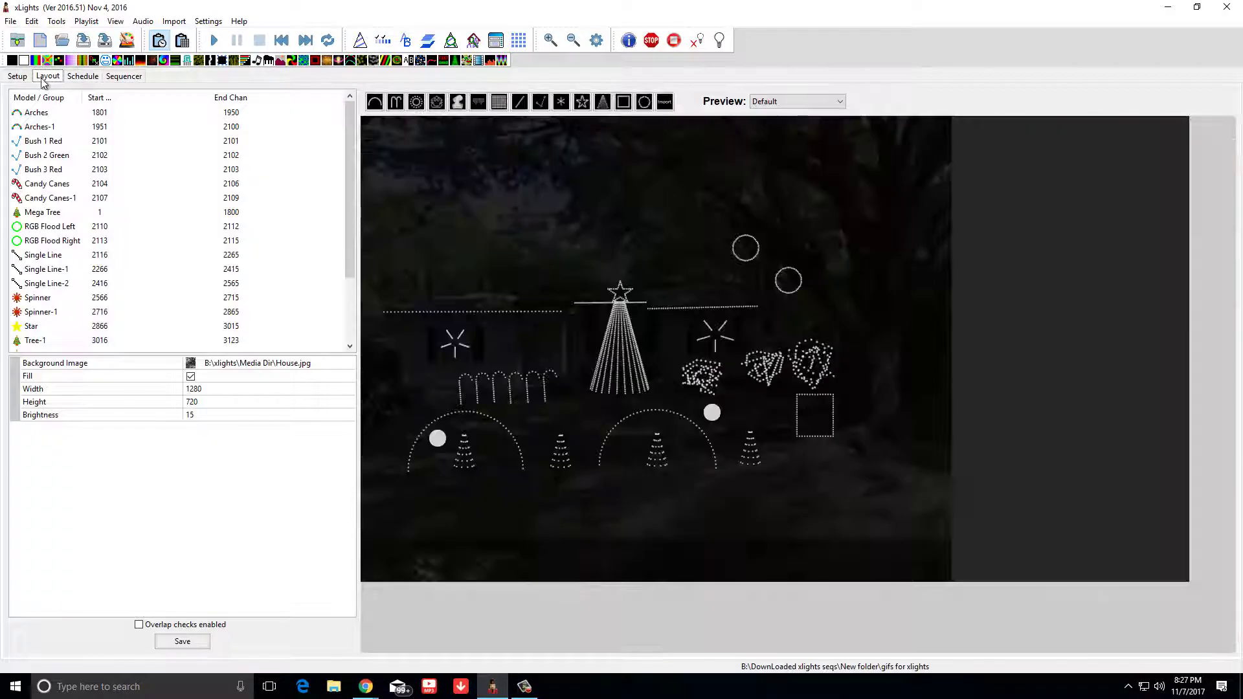
{"action": "left_click", "coordinate": [46, 76]}
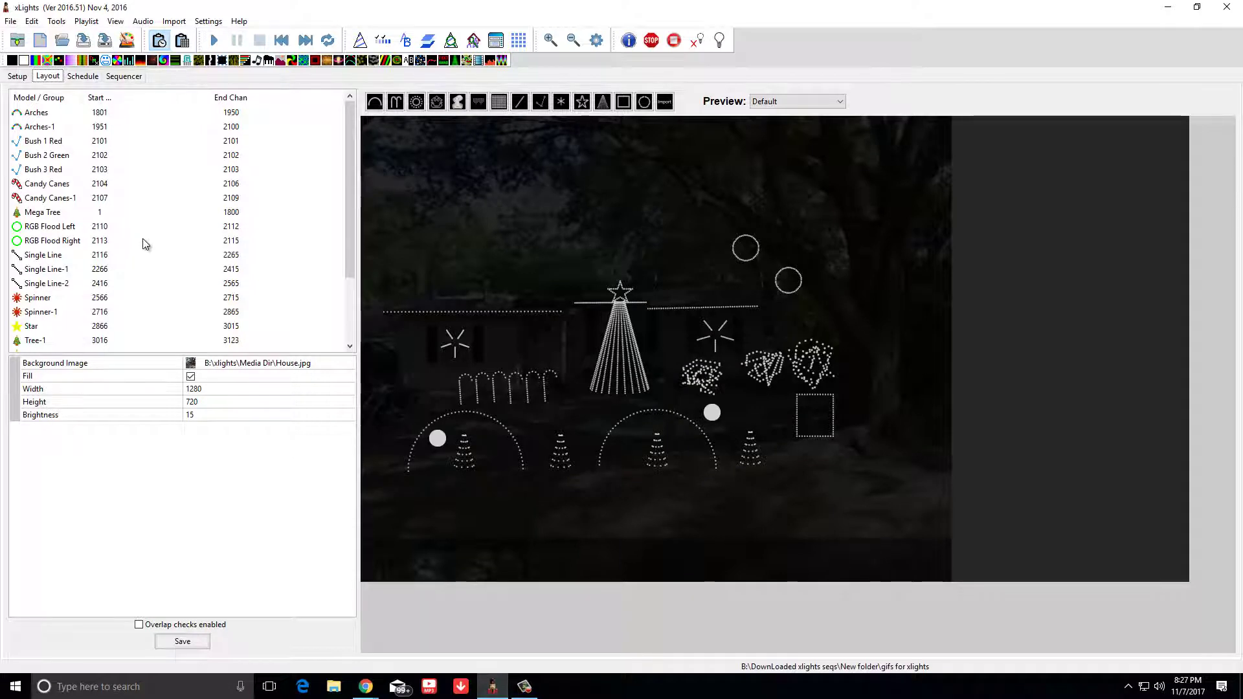
{"action": "left_click", "coordinate": [16, 76]}
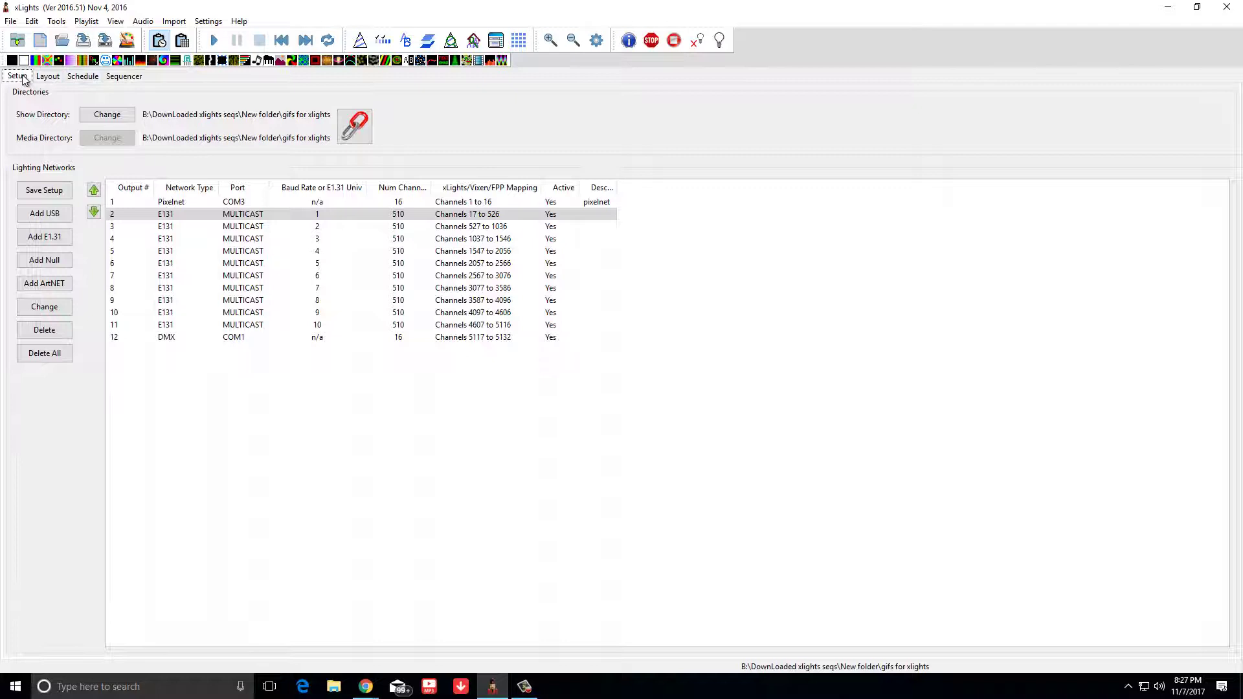
{"action": "key", "text": "Right"}
{"action": "key", "text": "Right"}
{"action": "key", "text": "Right"}
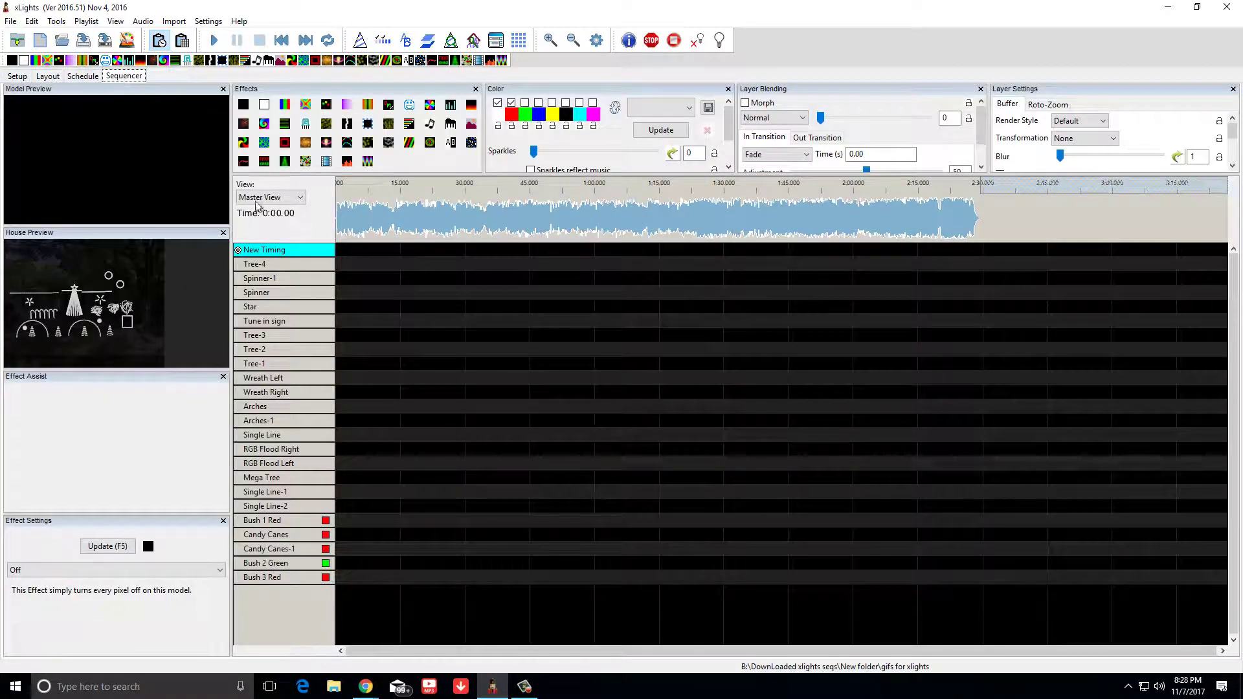
Select the Mega Tree row, start Import Effects, and open the New folder.
{"action": "left_click", "coordinate": [276, 479]}
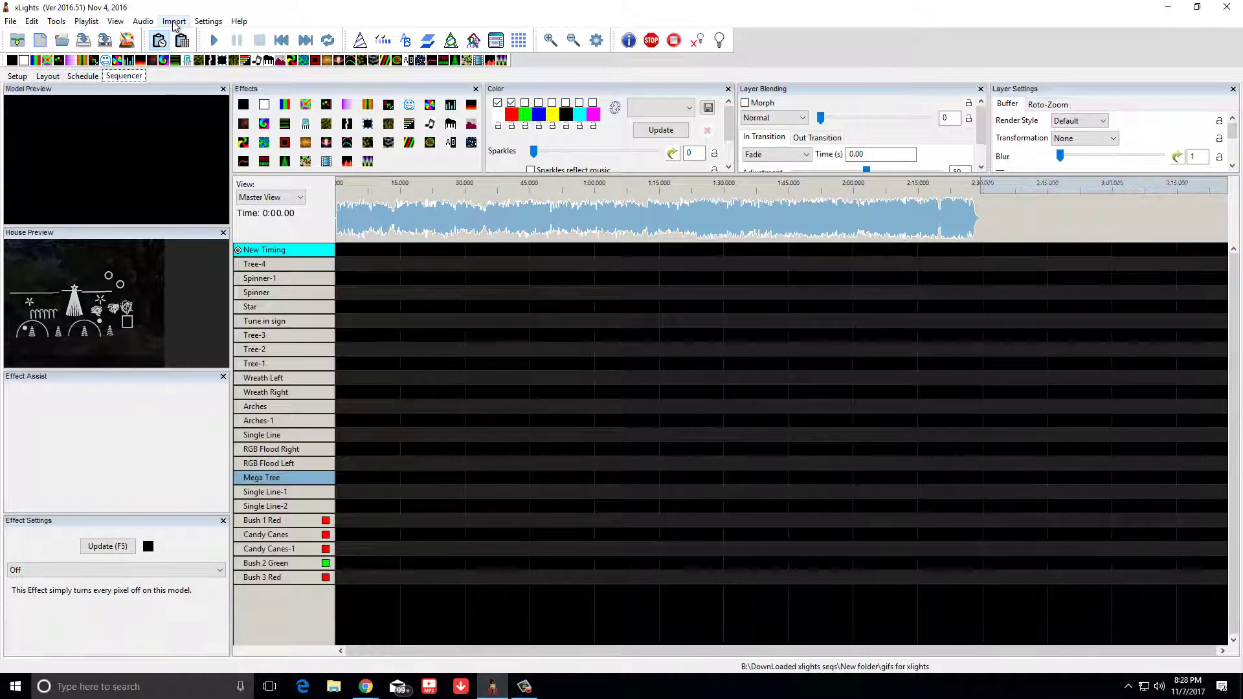
{"action": "left_click", "coordinate": [174, 21]}
{"action": "left_click", "coordinate": [194, 37]}
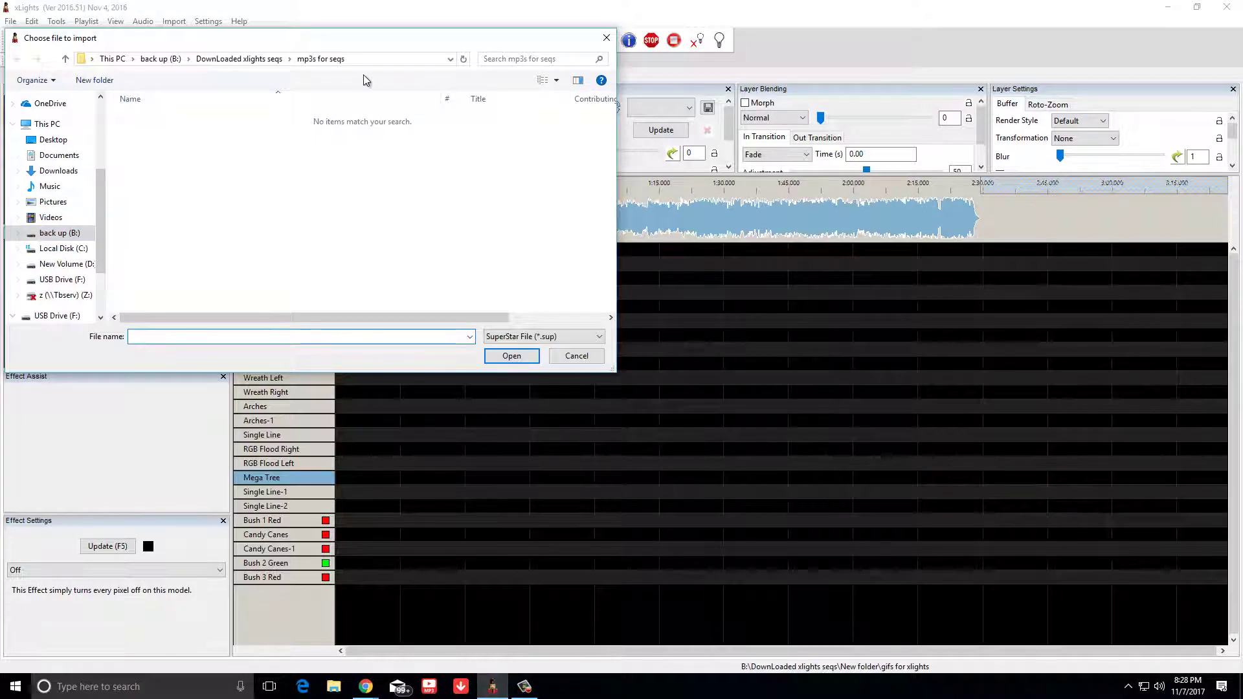
{"action": "left_click", "coordinate": [239, 59]}
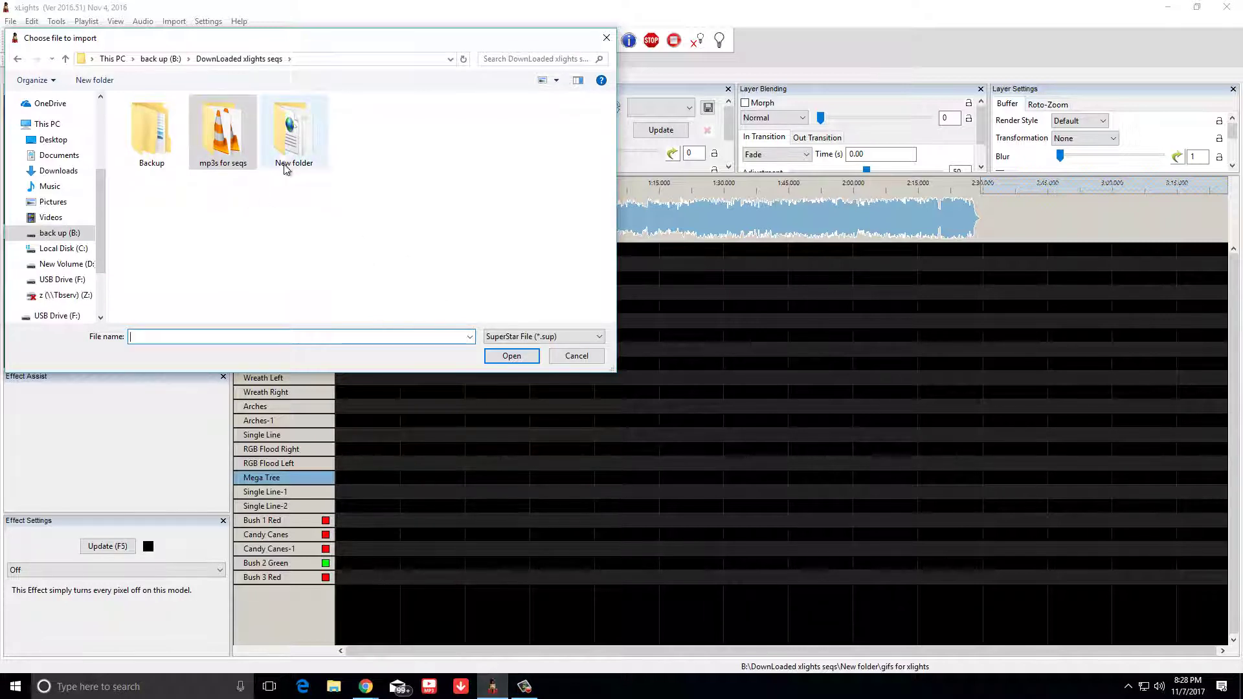
{"action": "double_click", "coordinate": [294, 136]}
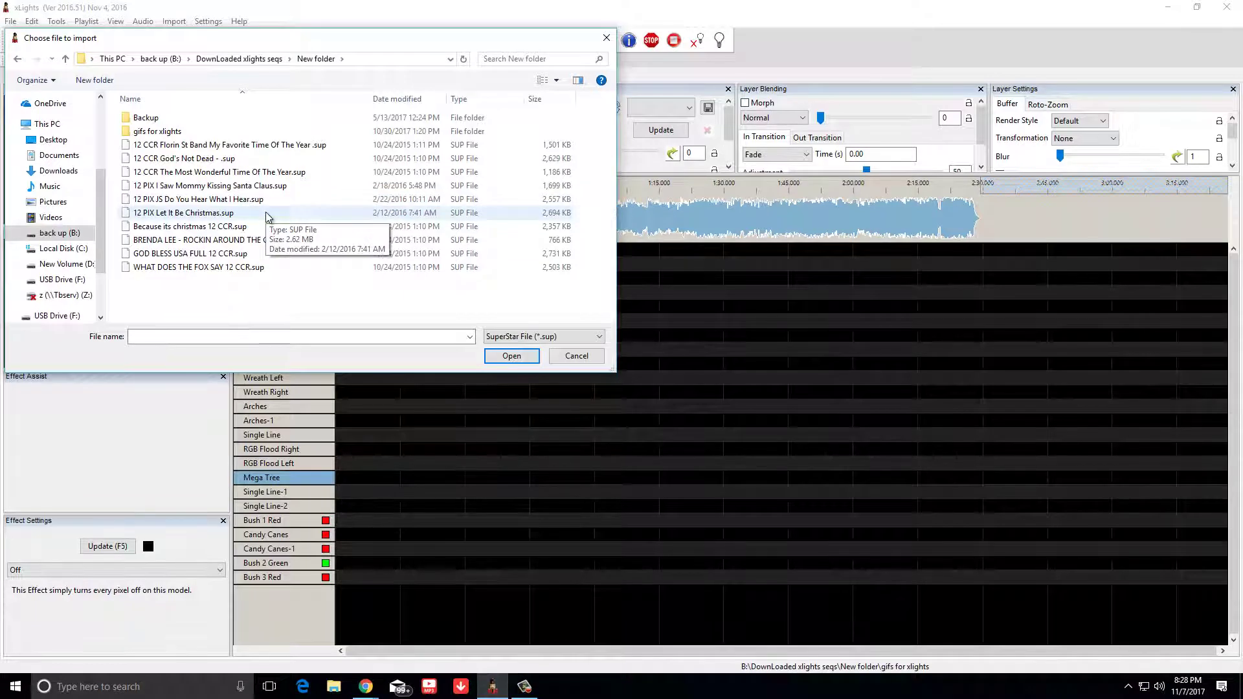
Filter to SuperStar (*.sup) files and open 12 CCR The Most Wonderful Time Of The Year.sup.
{"action": "left_click", "coordinate": [526, 337]}
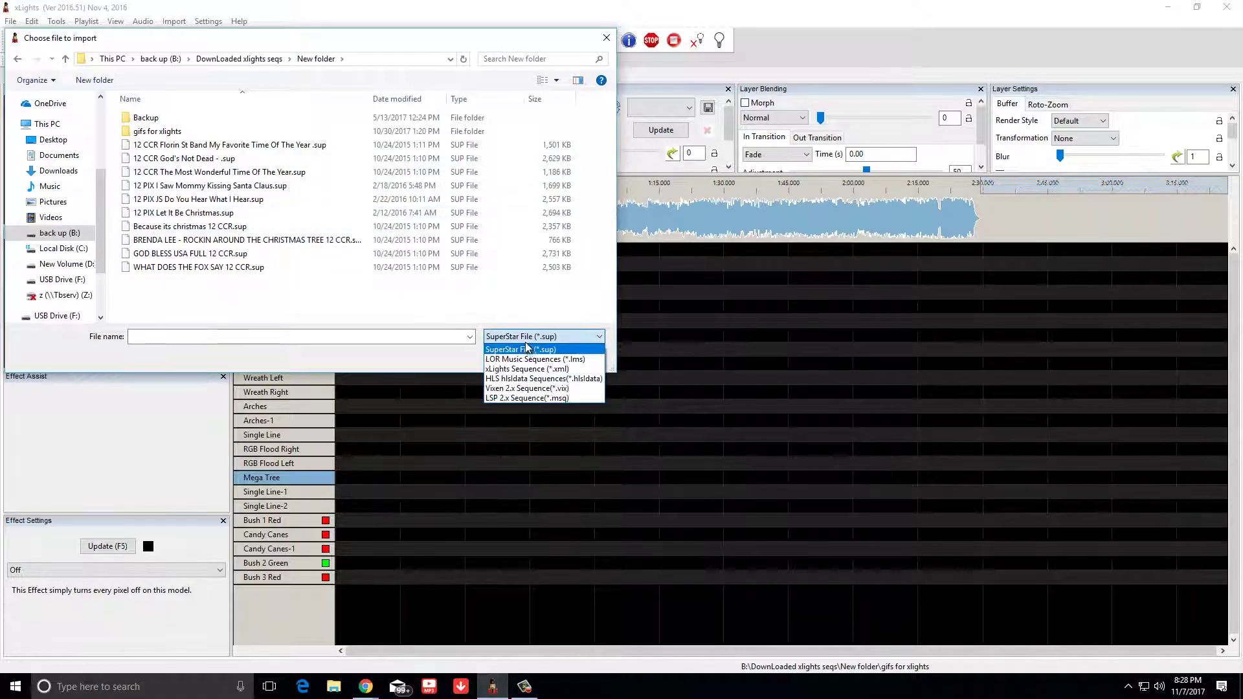
{"action": "left_click", "coordinate": [536, 359]}
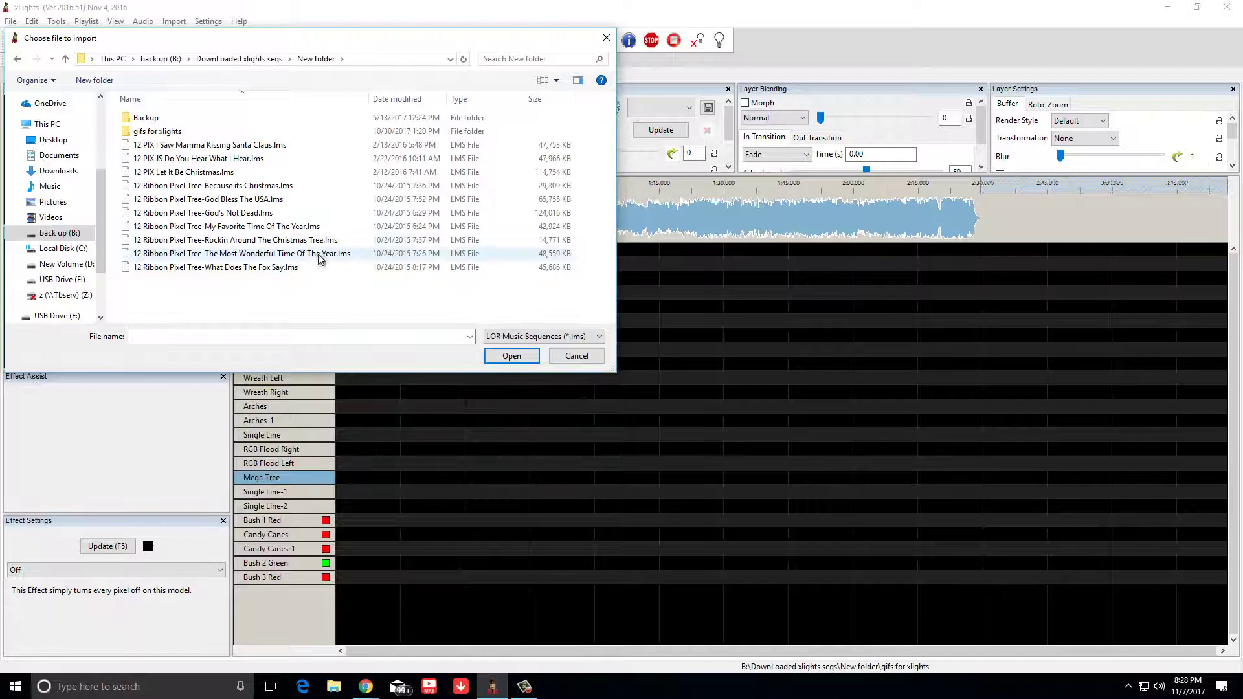
{"action": "left_click", "coordinate": [539, 337]}
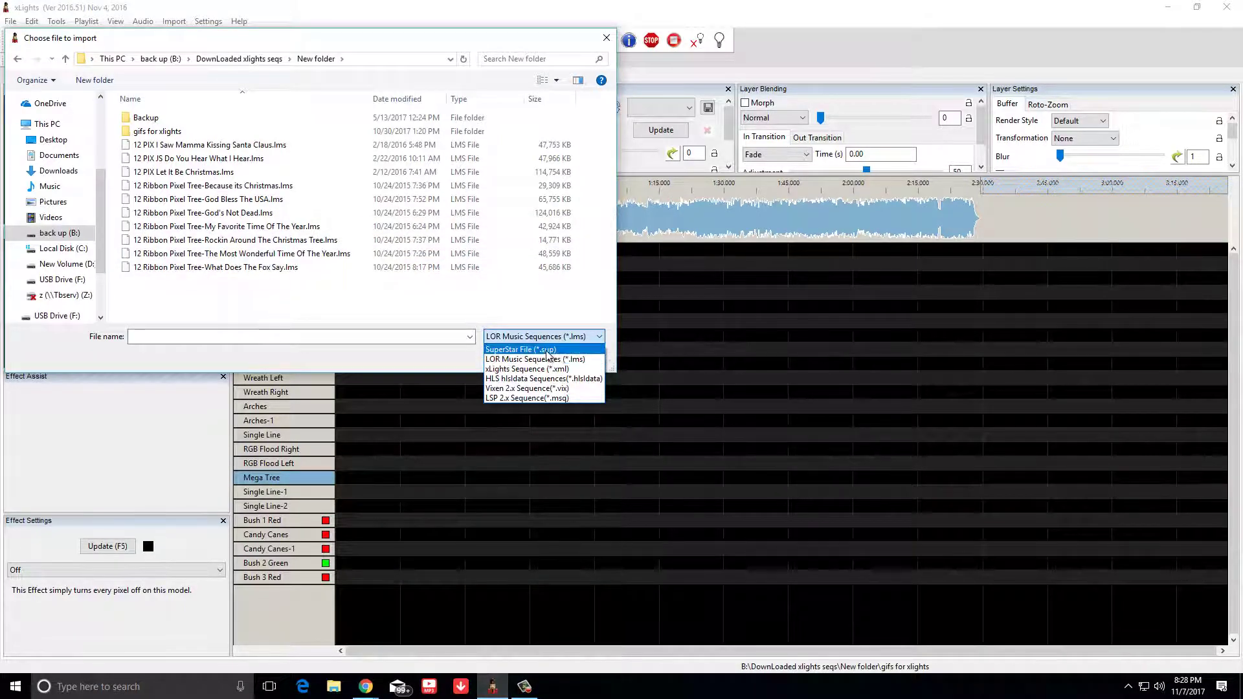
{"action": "left_click", "coordinate": [548, 350]}
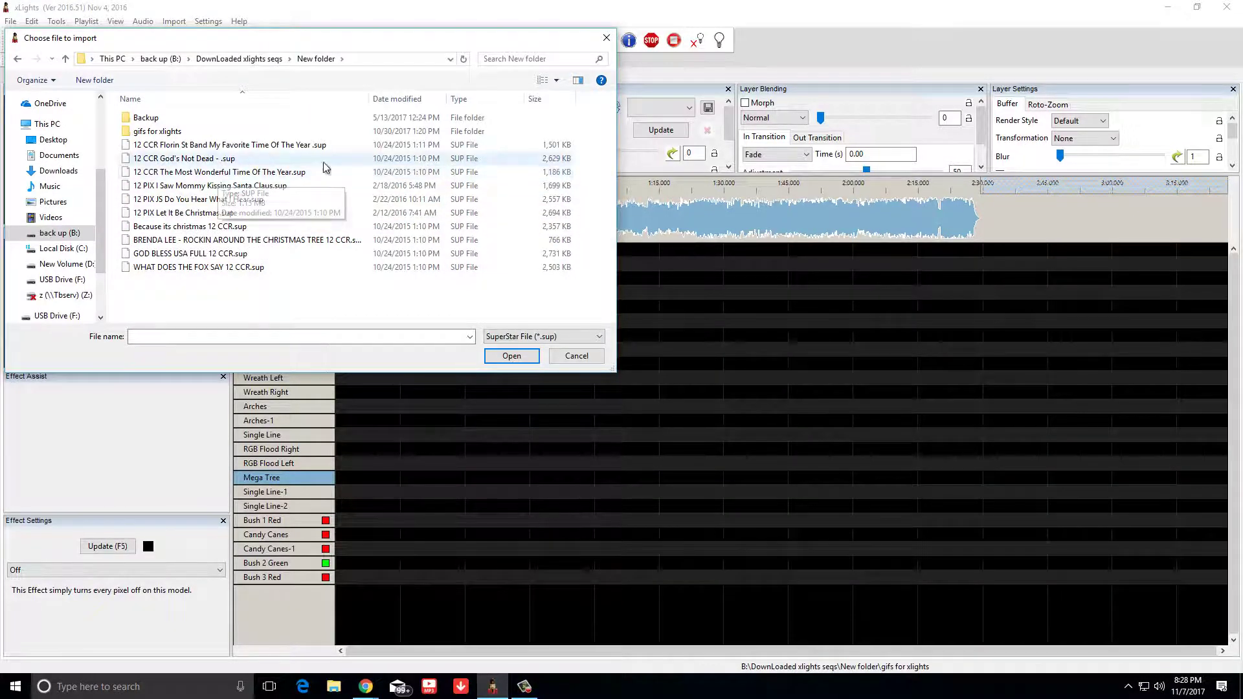
{"action": "left_click", "coordinate": [216, 172]}
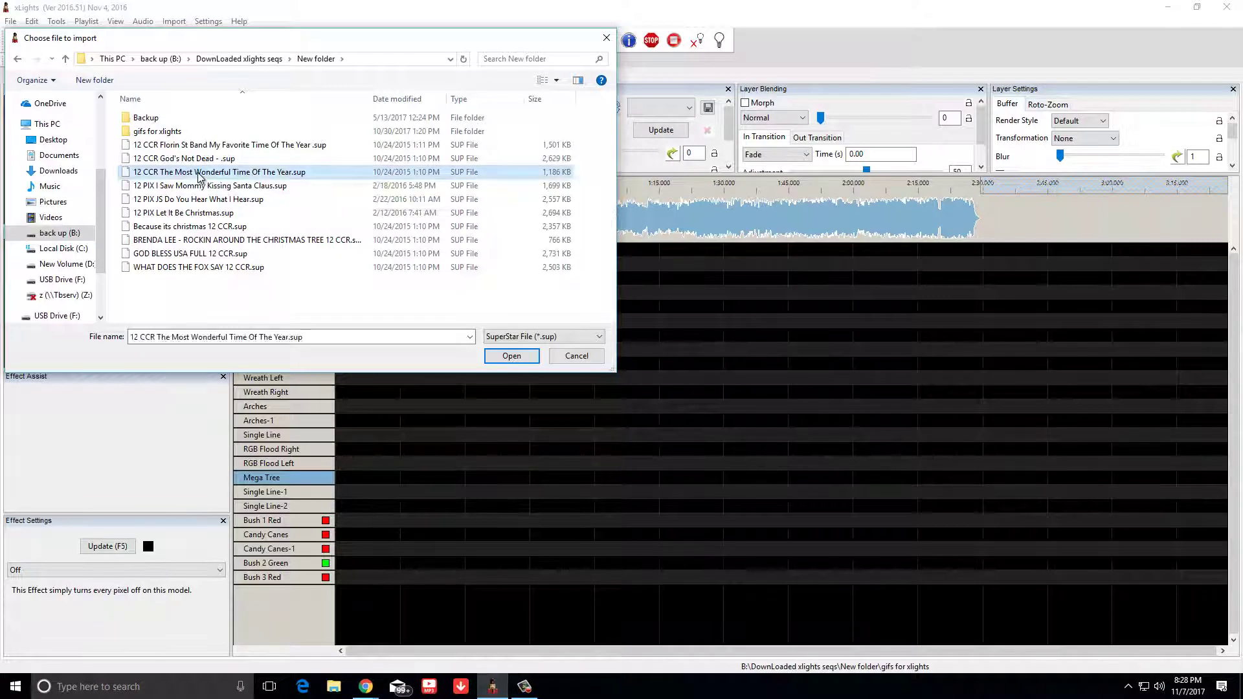
{"action": "left_click", "coordinate": [510, 357]}
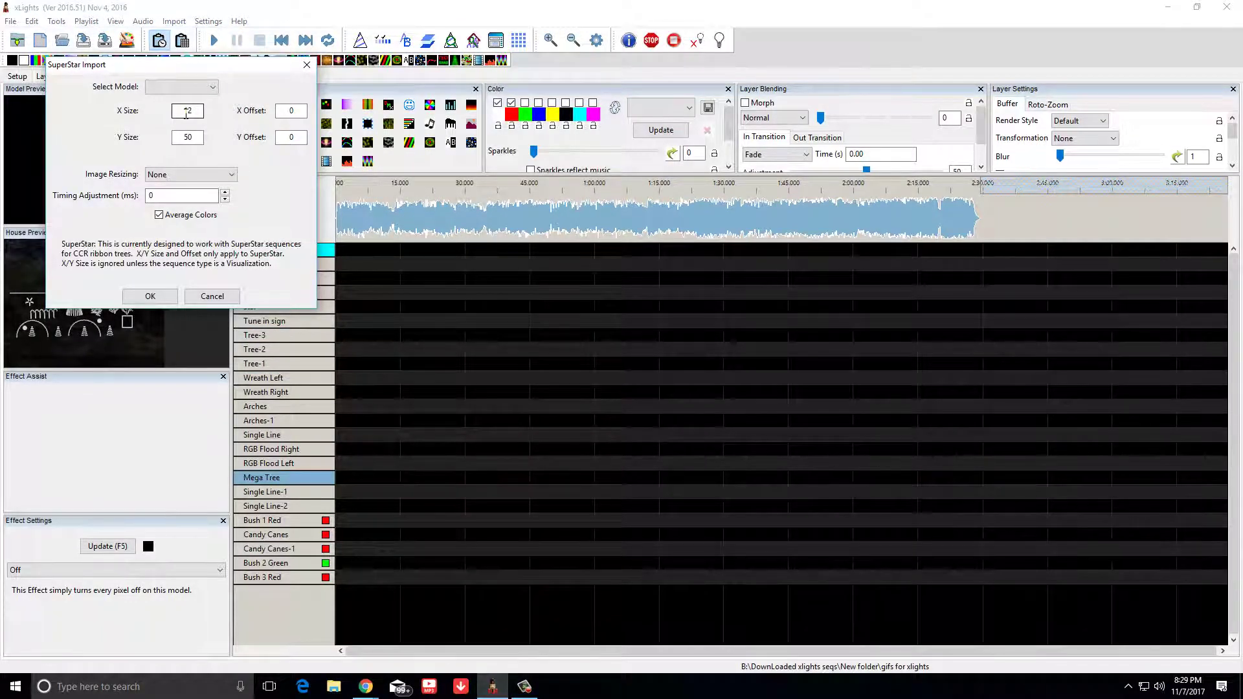
Target the Mega Tree with X size 12 and Y size 50, and confirm the import.
{"action": "left_click_drag", "start_coordinate": [195, 110], "coordinate": [180, 112]}
{"action": "left_click", "coordinate": [193, 111]}
{"action": "left_click_drag", "start_coordinate": [180, 142], "coordinate": [199, 136]}
{"action": "double_click", "coordinate": [198, 115]}
{"action": "left_click", "coordinate": [193, 87]}
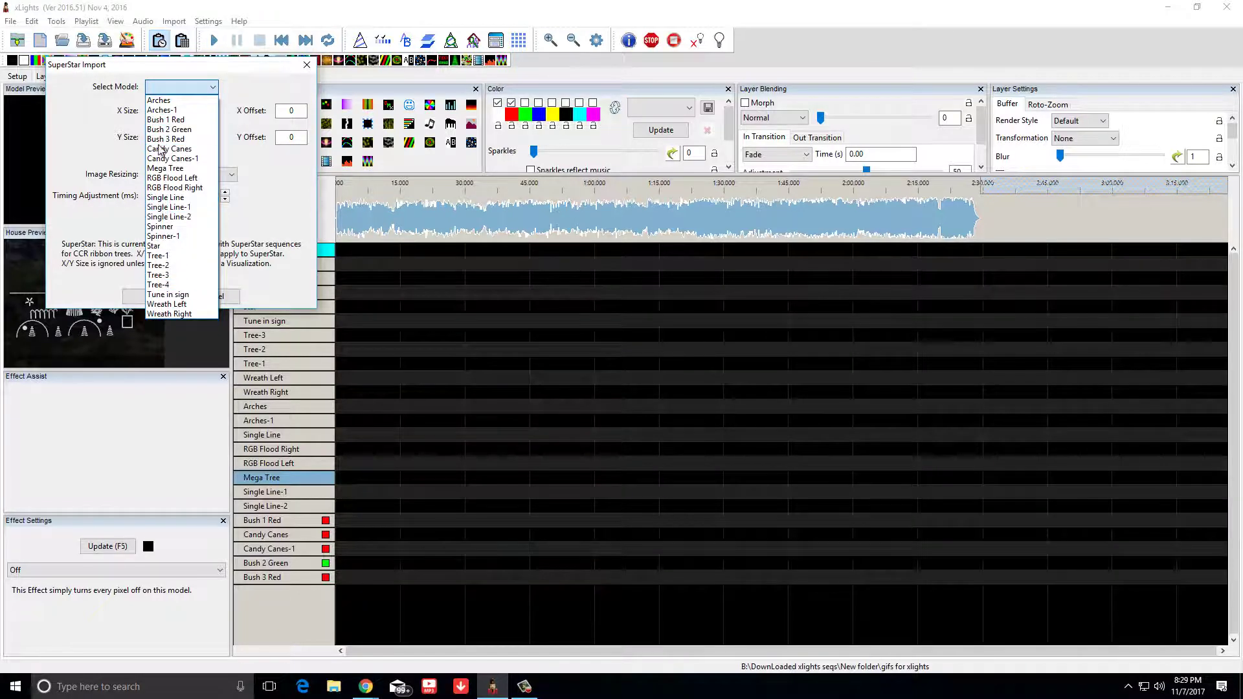
{"action": "left_click", "coordinate": [183, 167]}
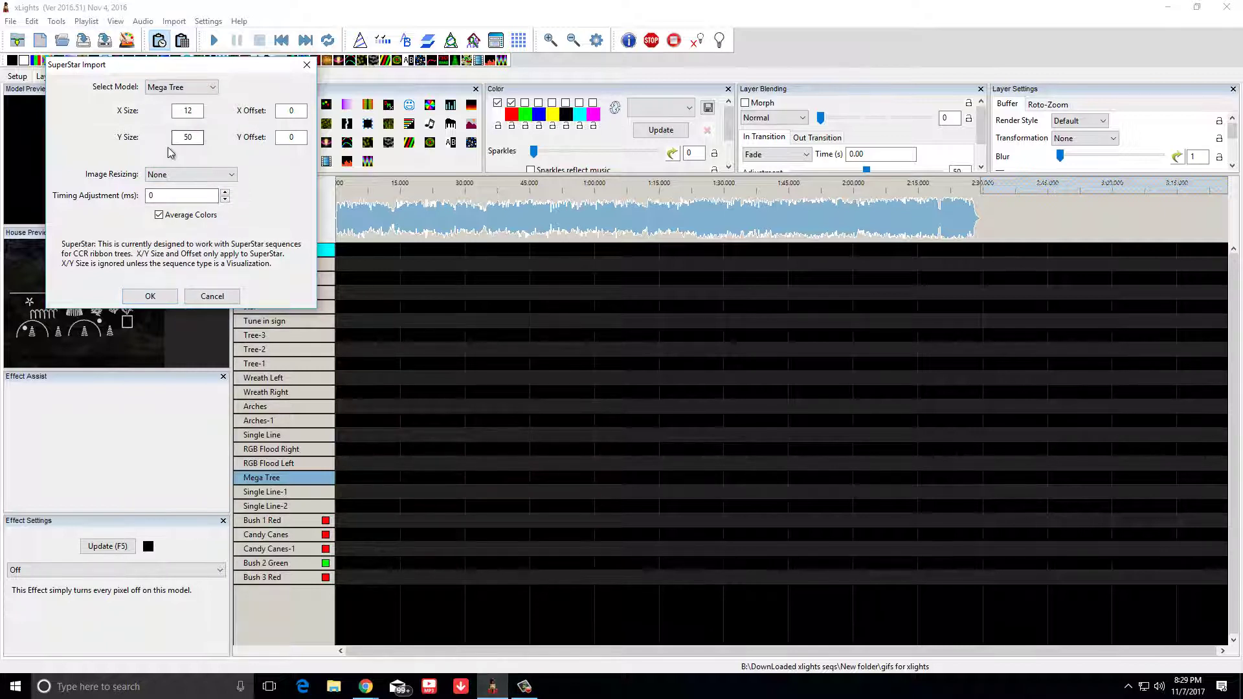
{"action": "left_click", "coordinate": [192, 111]}
{"action": "left_click_drag", "start_coordinate": [189, 137], "coordinate": [194, 133]}
{"action": "left_click", "coordinate": [164, 299]}
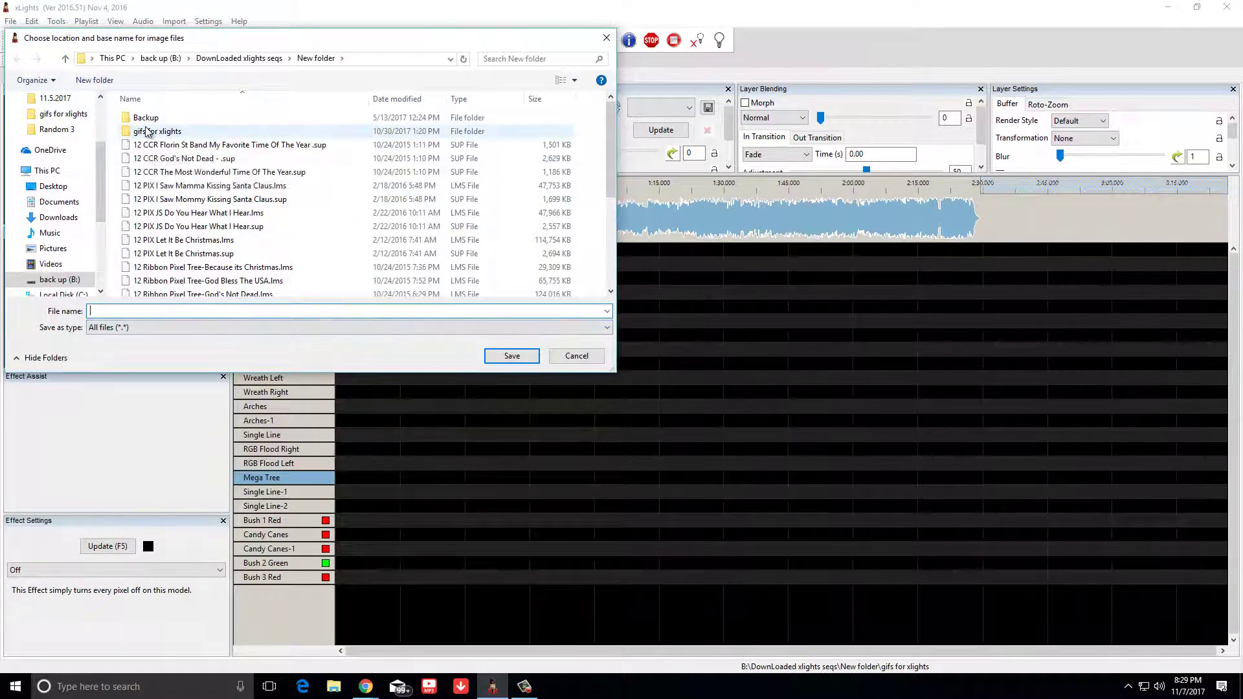
Create a new folder named demo and open it.
{"action": "scroll", "coordinate": [347, 266], "scroll_direction": "down", "scroll_amount": 4}
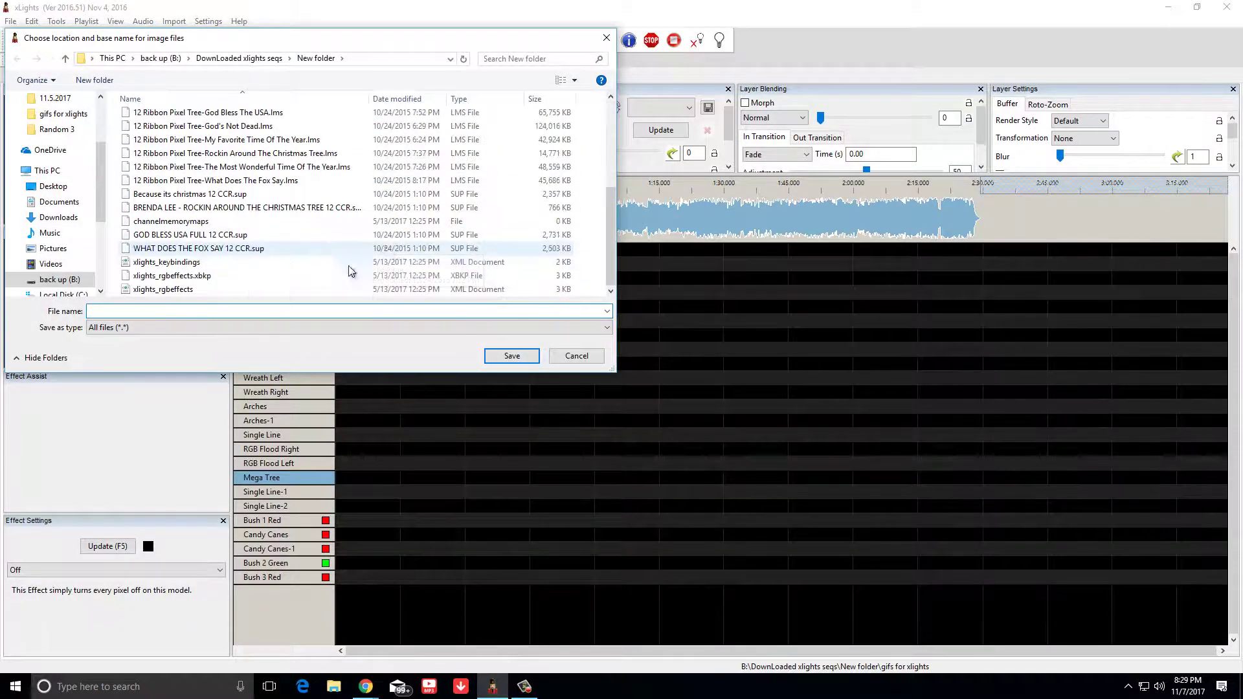
{"action": "right_click", "coordinate": [289, 285]}
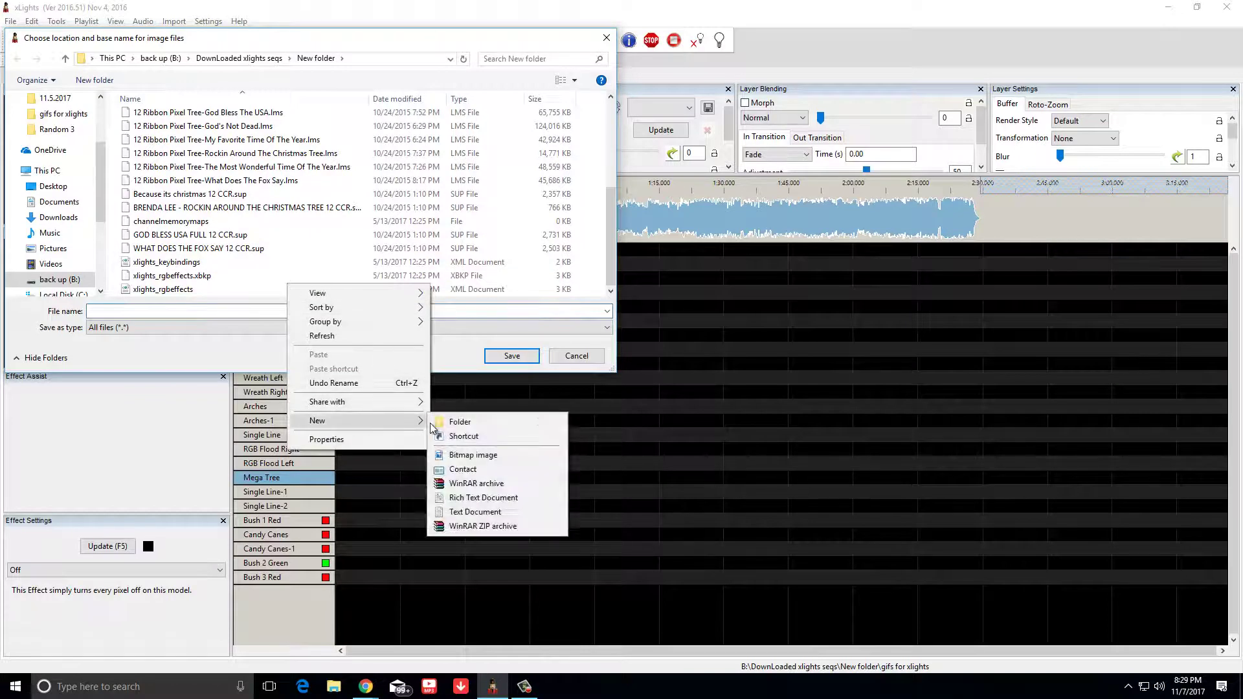
{"action": "left_click", "coordinate": [460, 421]}
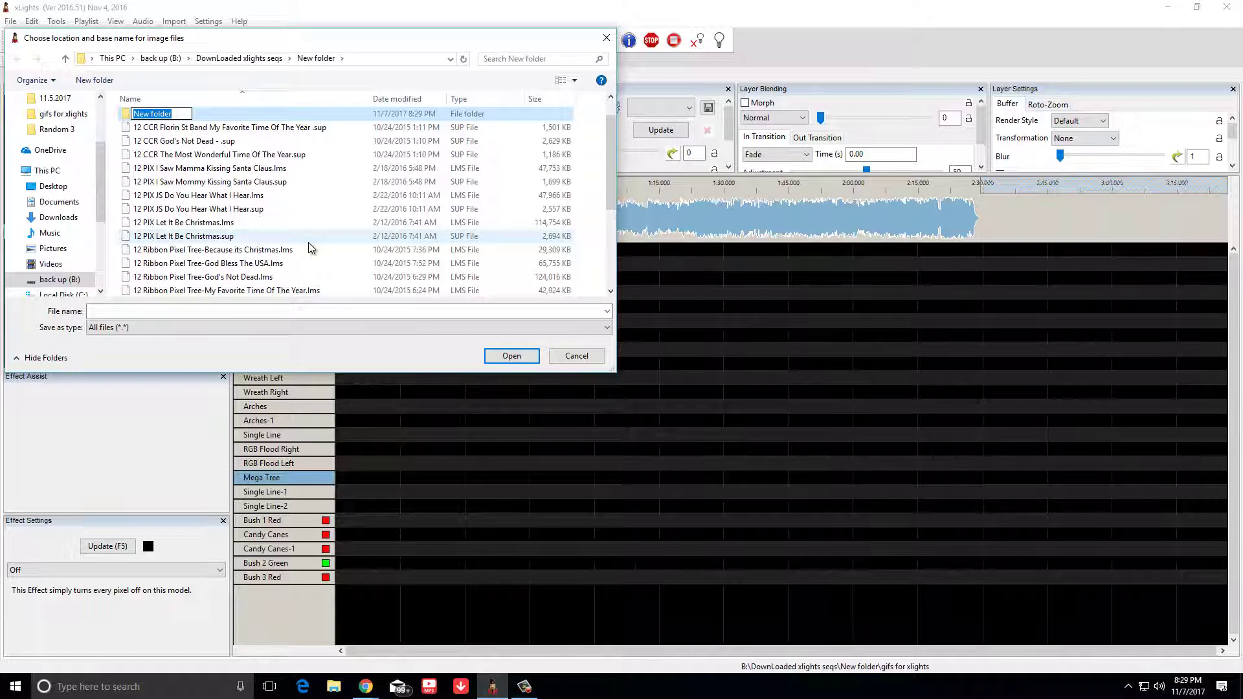
{"action": "type", "text": "demo"}
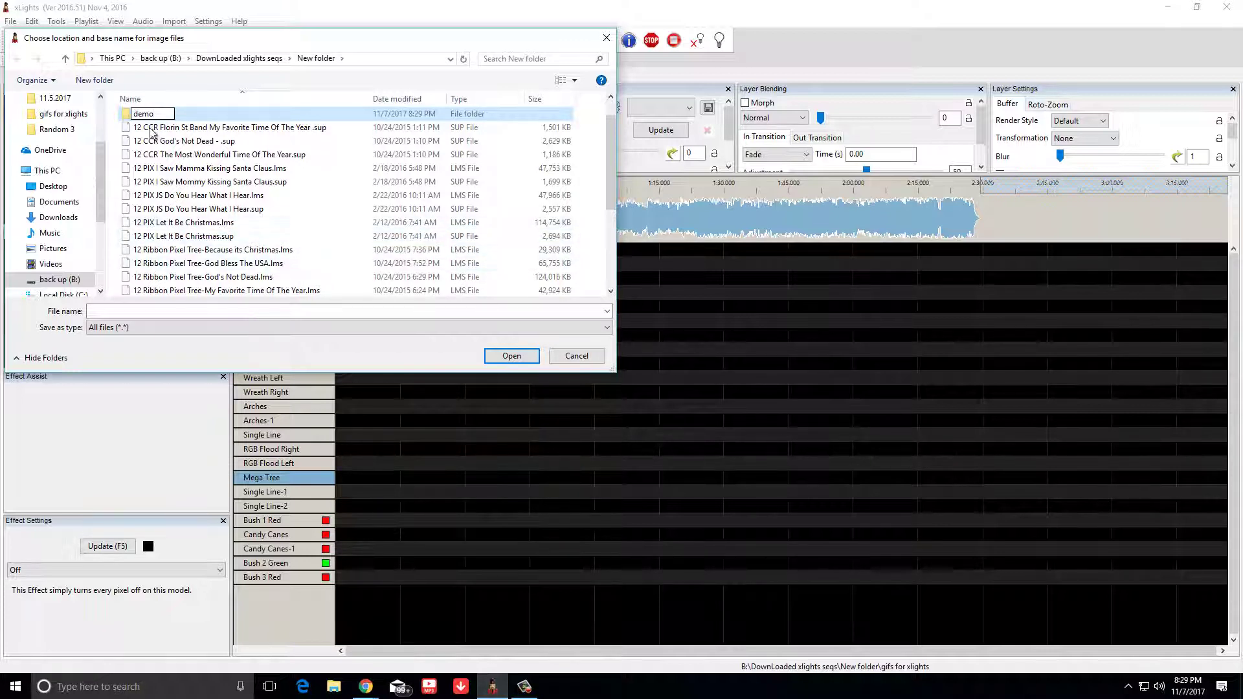
{"action": "key", "text": "Return"}
{"action": "double_click", "coordinate": [215, 120]}
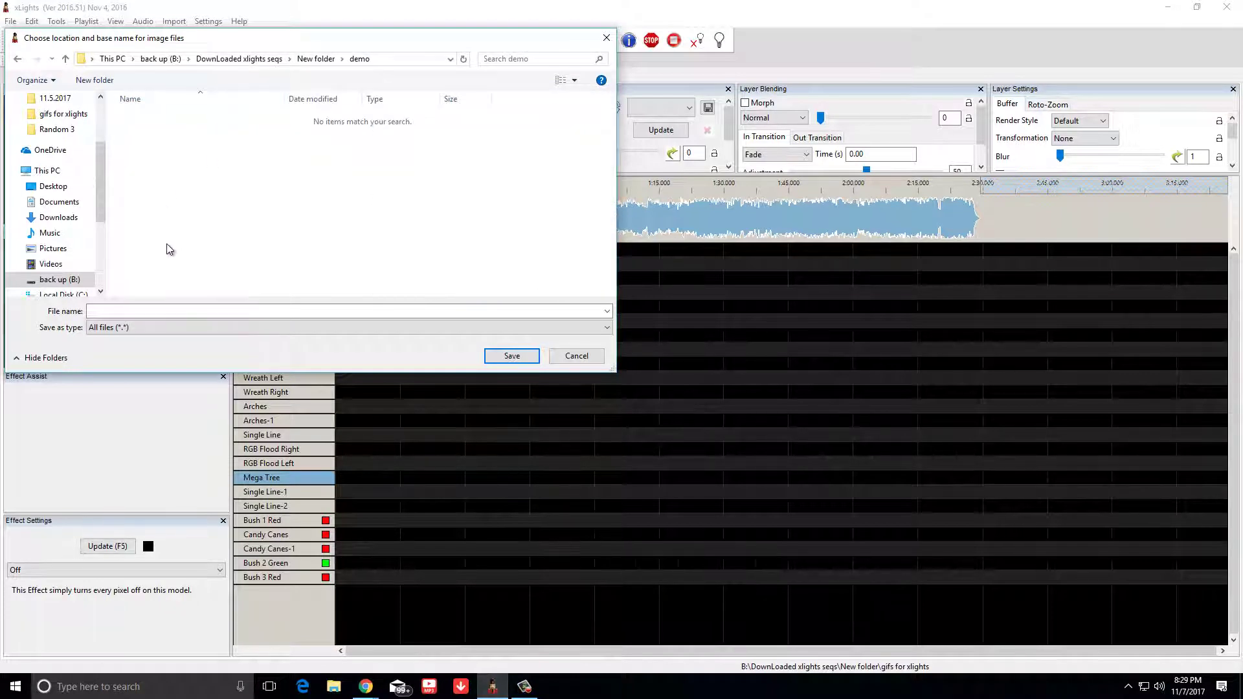
Enter mytoy as the image files' base name.
{"action": "left_click", "coordinate": [131, 306]}
{"action": "type", "text": "m"}
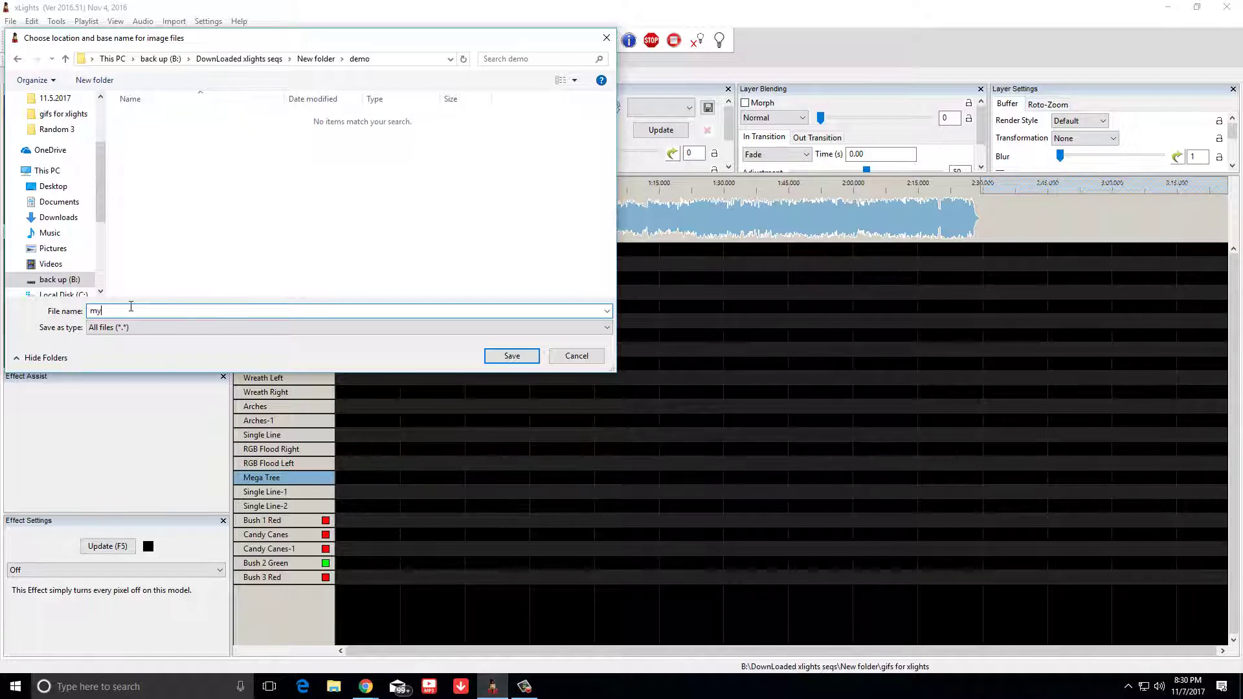
{"action": "type", "text": "ytoy"}
{"action": "left_click", "coordinate": [101, 310]}
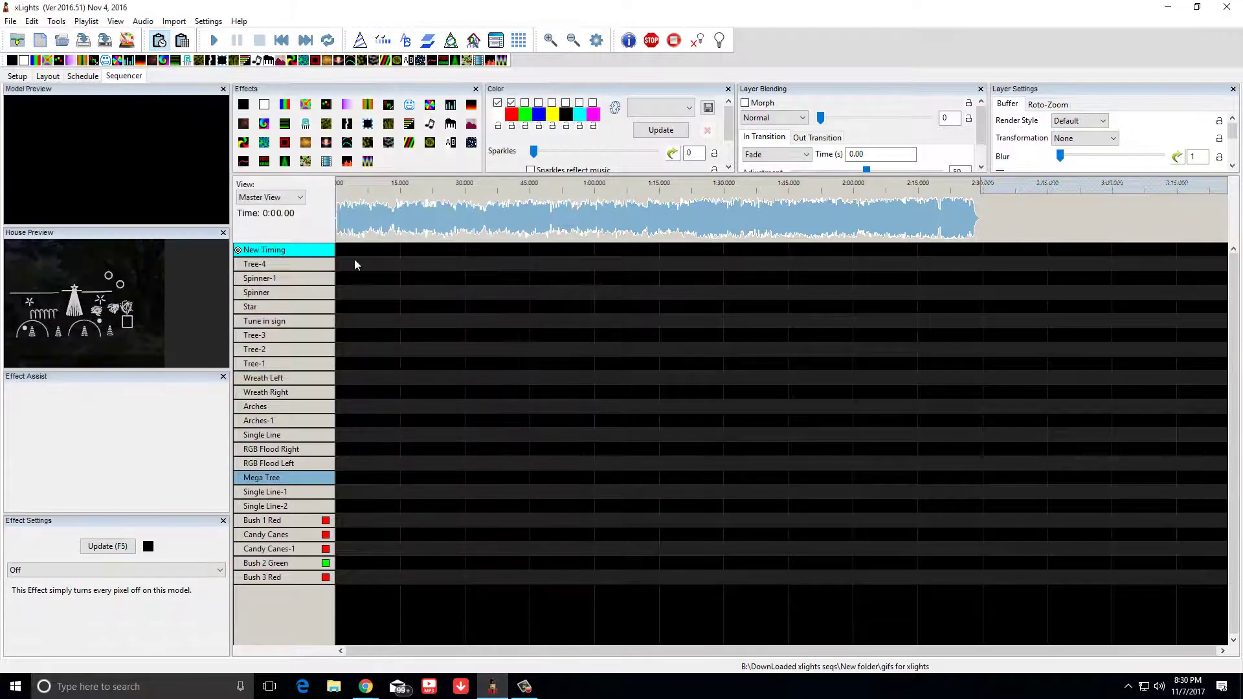
Collapse the Mega Tree's effect rows into a single row.
{"action": "scroll", "coordinate": [524, 324], "scroll_direction": "down", "scroll_amount": 3}
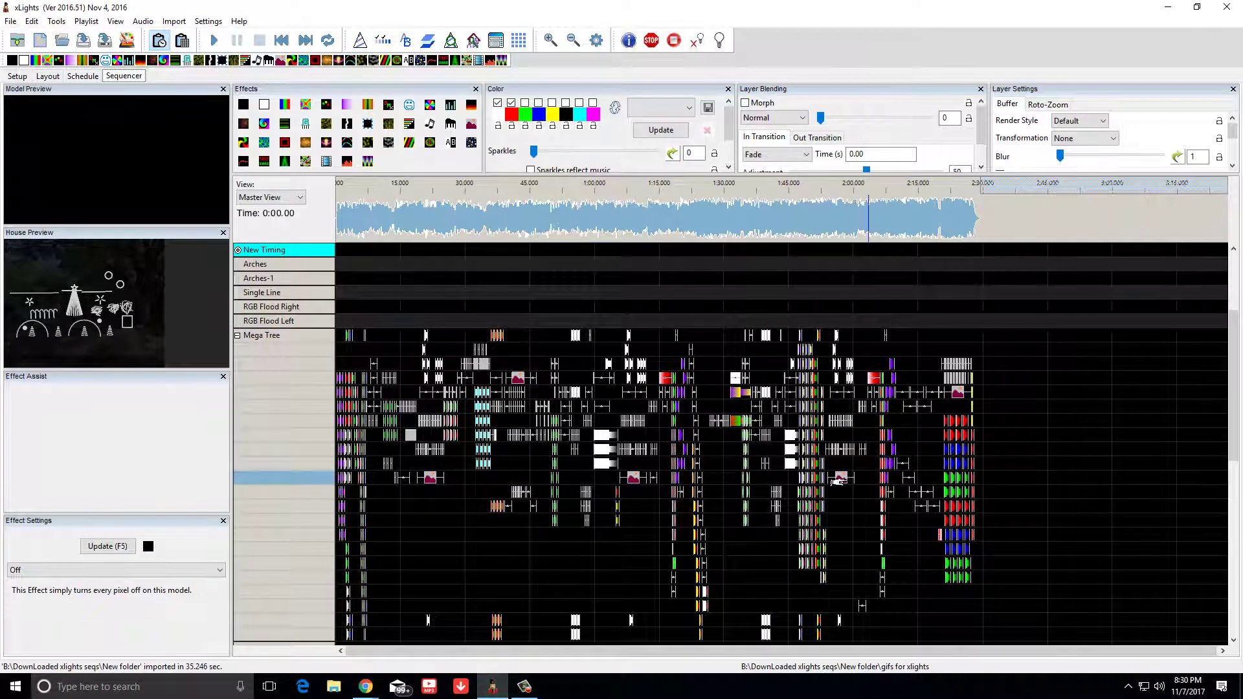
{"action": "scroll", "coordinate": [735, 425], "scroll_direction": "down", "scroll_amount": 5}
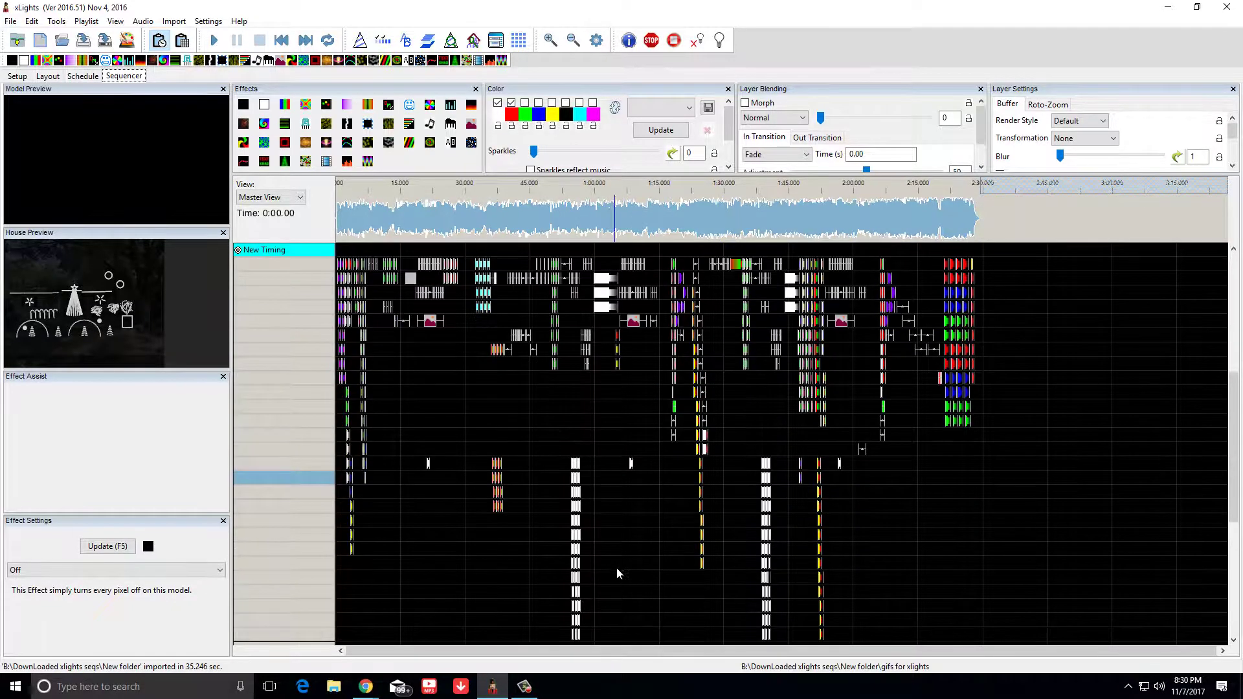
{"action": "scroll", "coordinate": [617, 573], "scroll_direction": "up", "scroll_amount": 10}
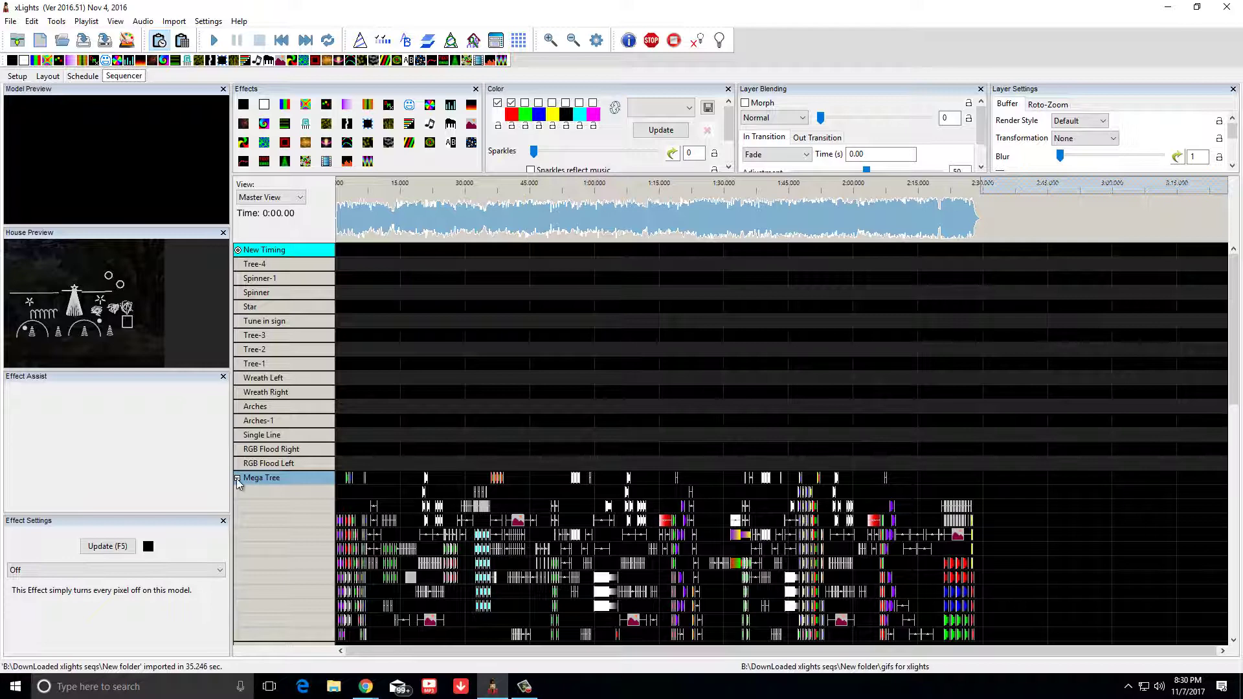
{"action": "left_click", "coordinate": [238, 479]}
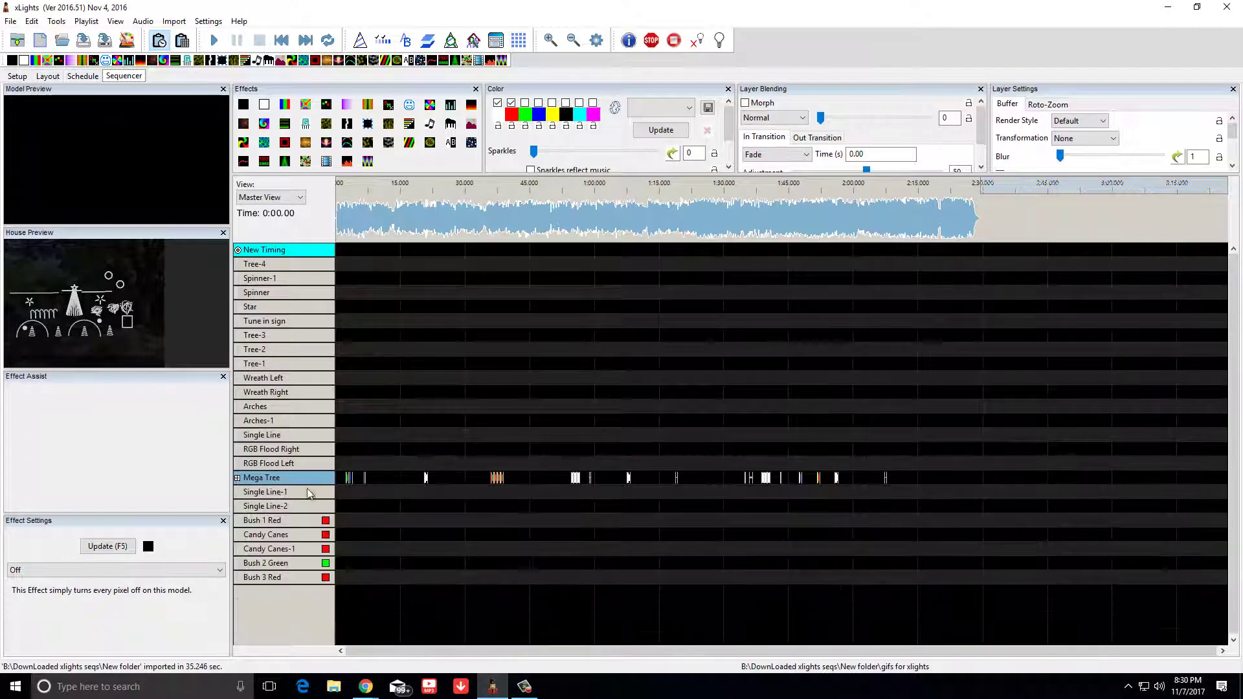
Lower the Windows speaker volume to 27.
{"action": "left_click", "coordinate": [1159, 688]}
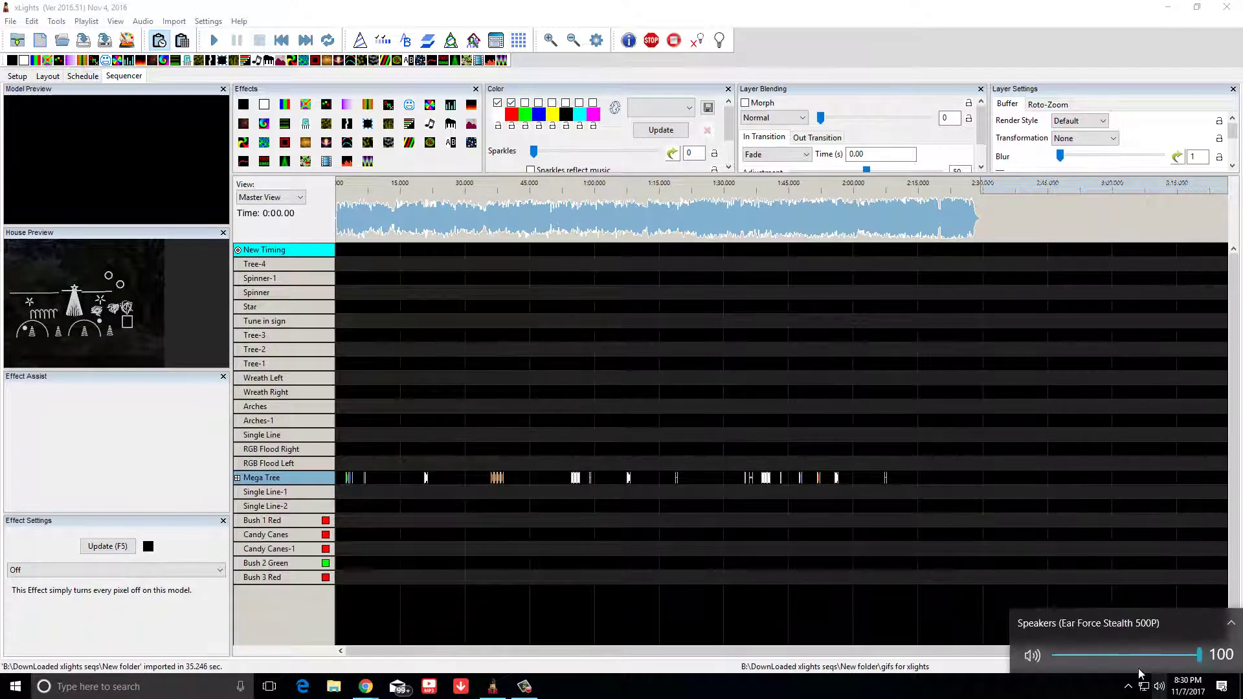
{"action": "left_click", "coordinate": [1094, 655]}
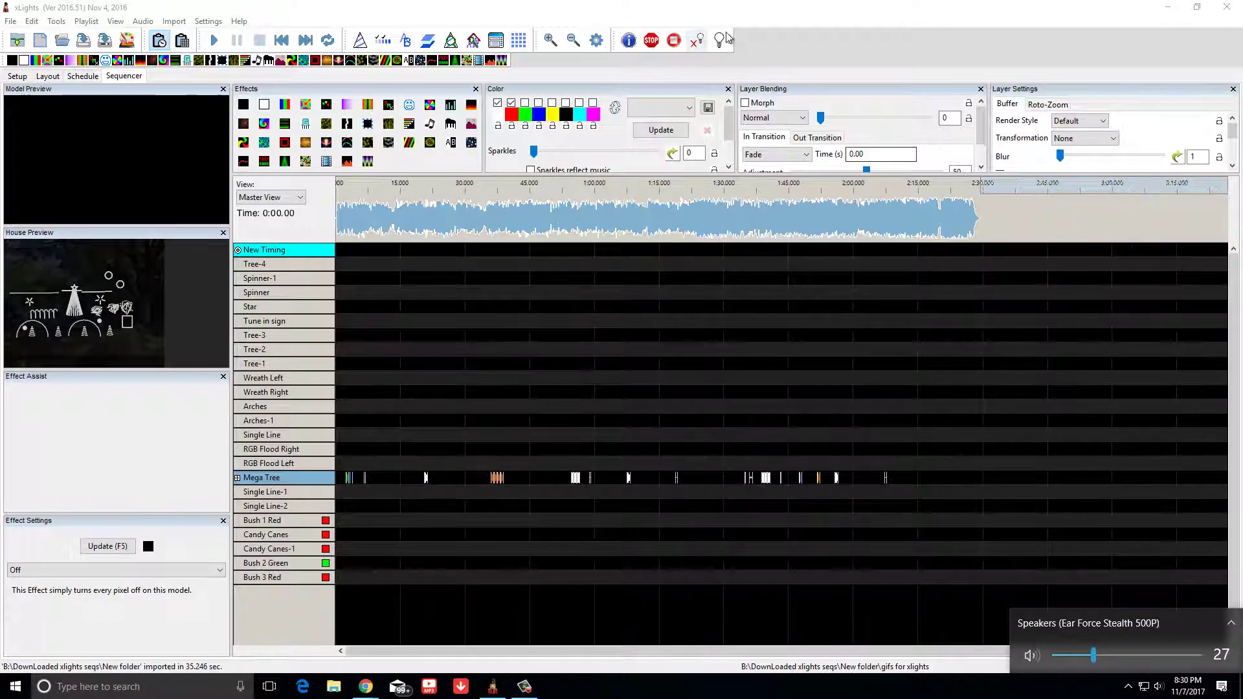
{"action": "left_click", "coordinate": [769, 45]}
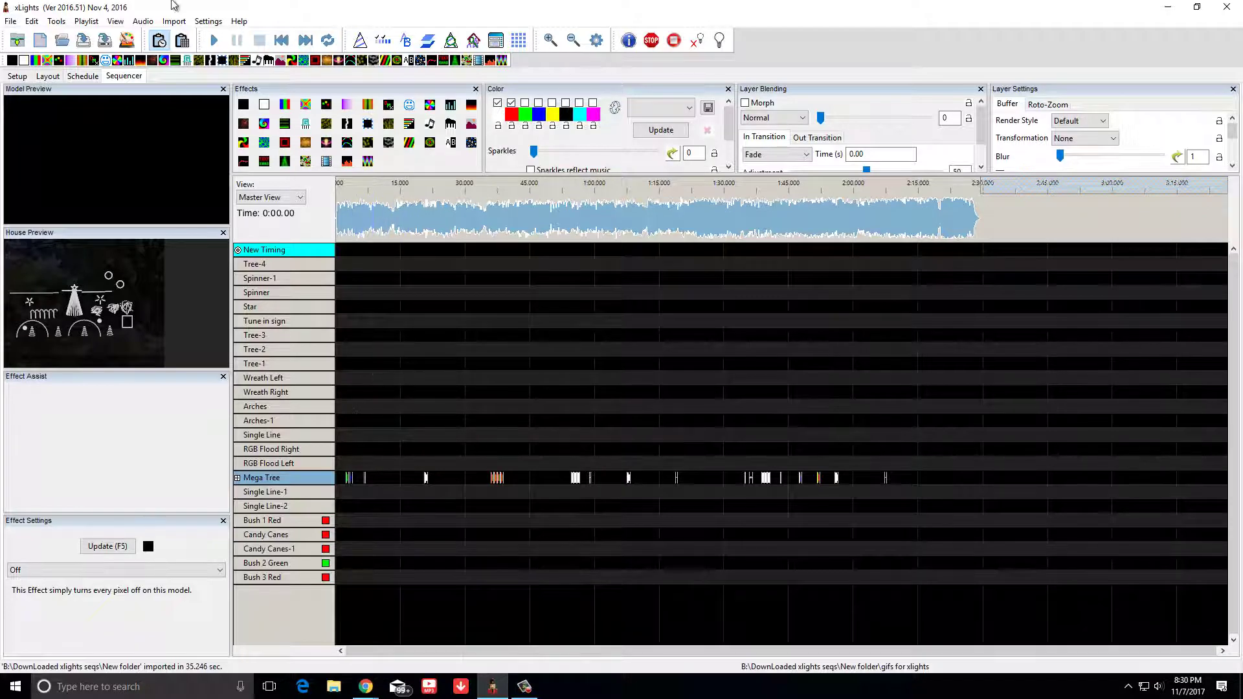
Test playback, then float and resize the House Preview before docking it back.
{"action": "left_click", "coordinate": [219, 42]}
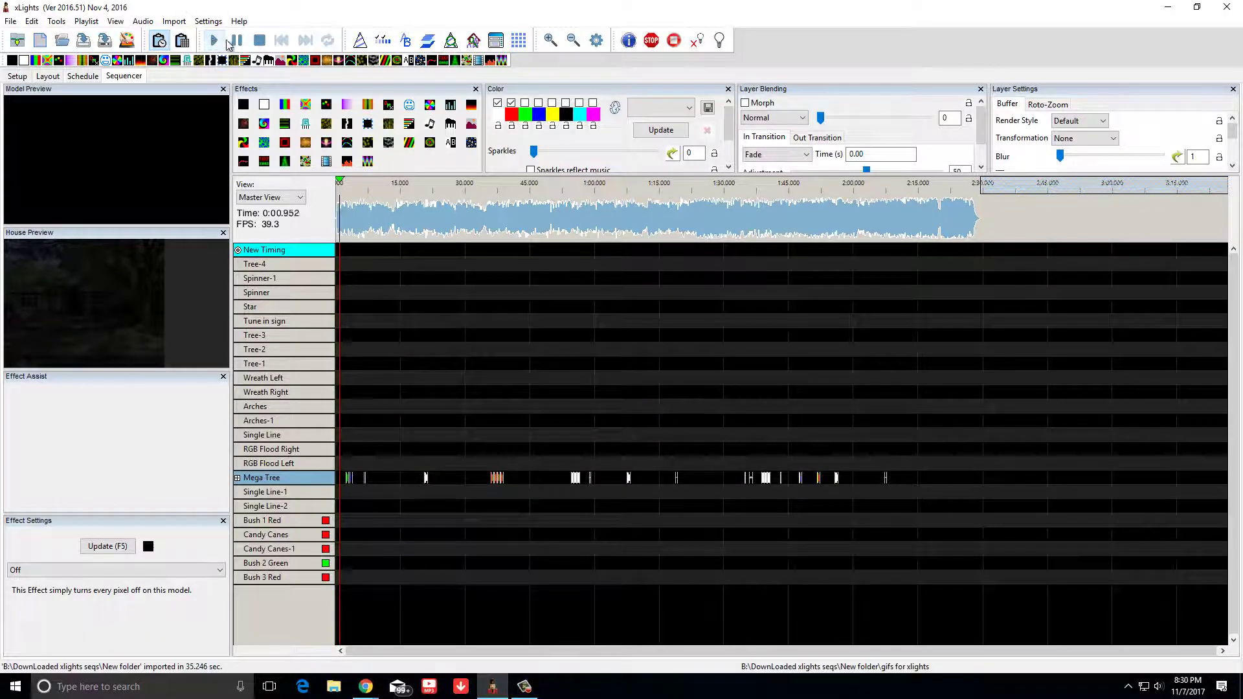
{"action": "left_click", "coordinate": [259, 40]}
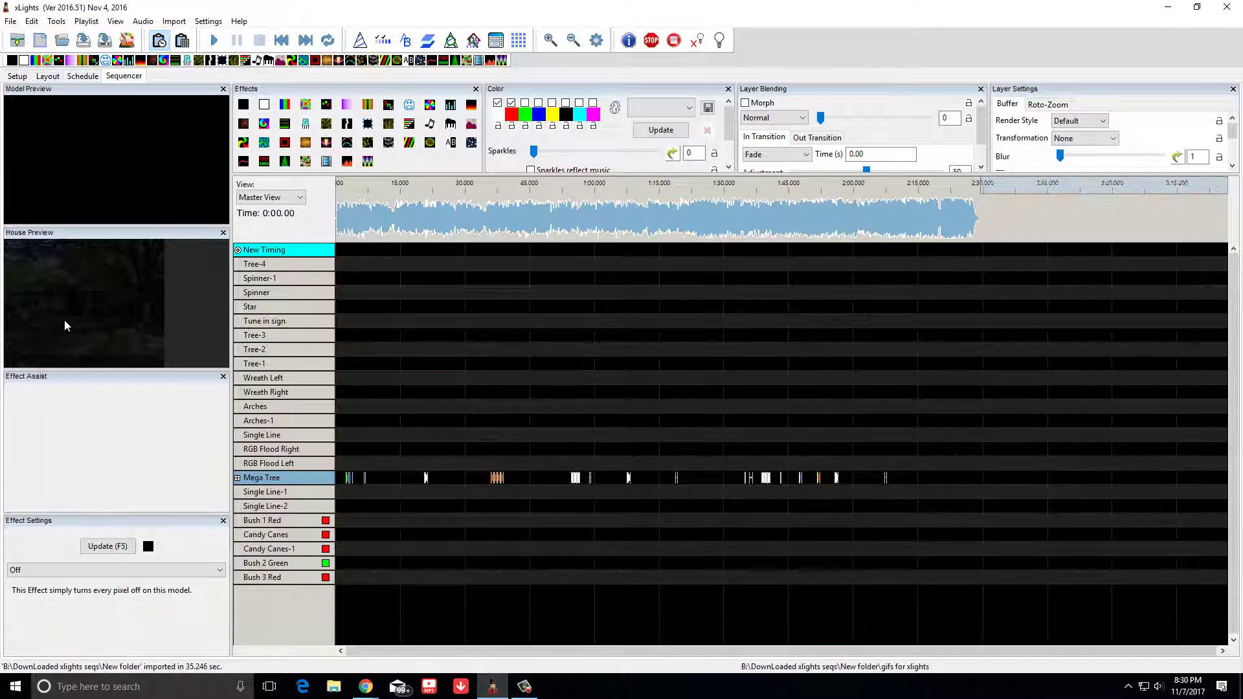
{"action": "left_click_drag", "start_coordinate": [65, 232], "coordinate": [530, 255]}
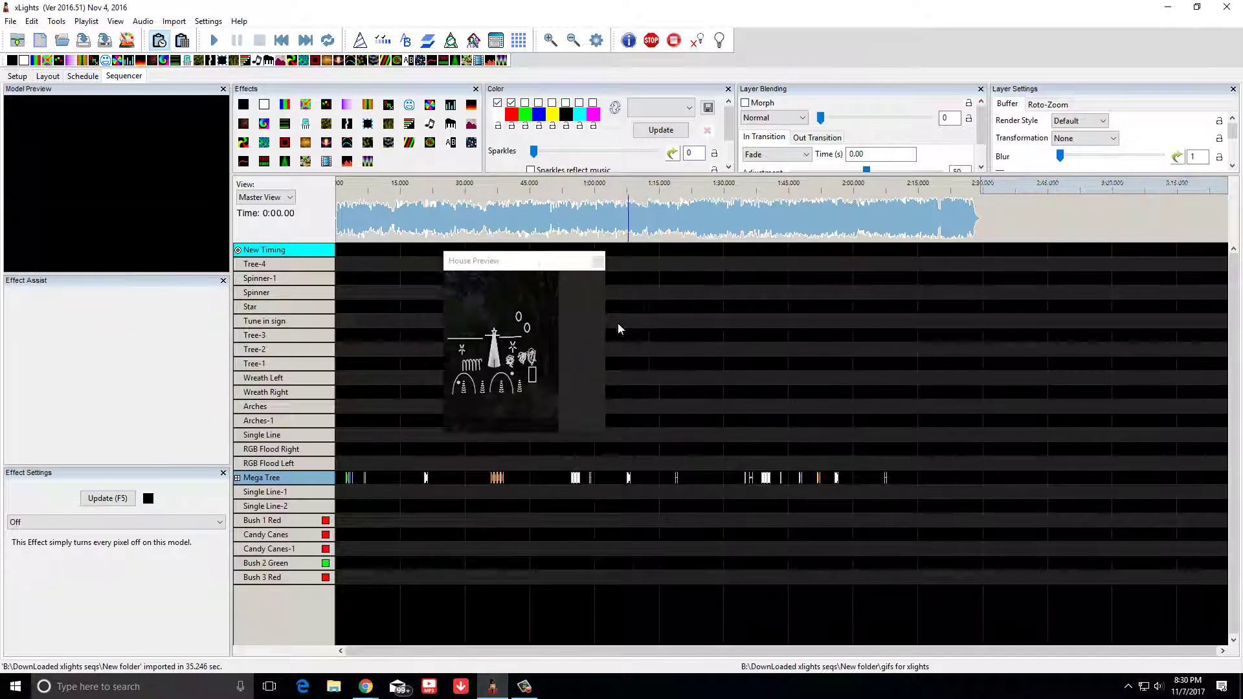
{"action": "left_click_drag", "start_coordinate": [606, 330], "coordinate": [1178, 330]}
{"action": "left_click_drag", "start_coordinate": [687, 253], "coordinate": [660, 20]}
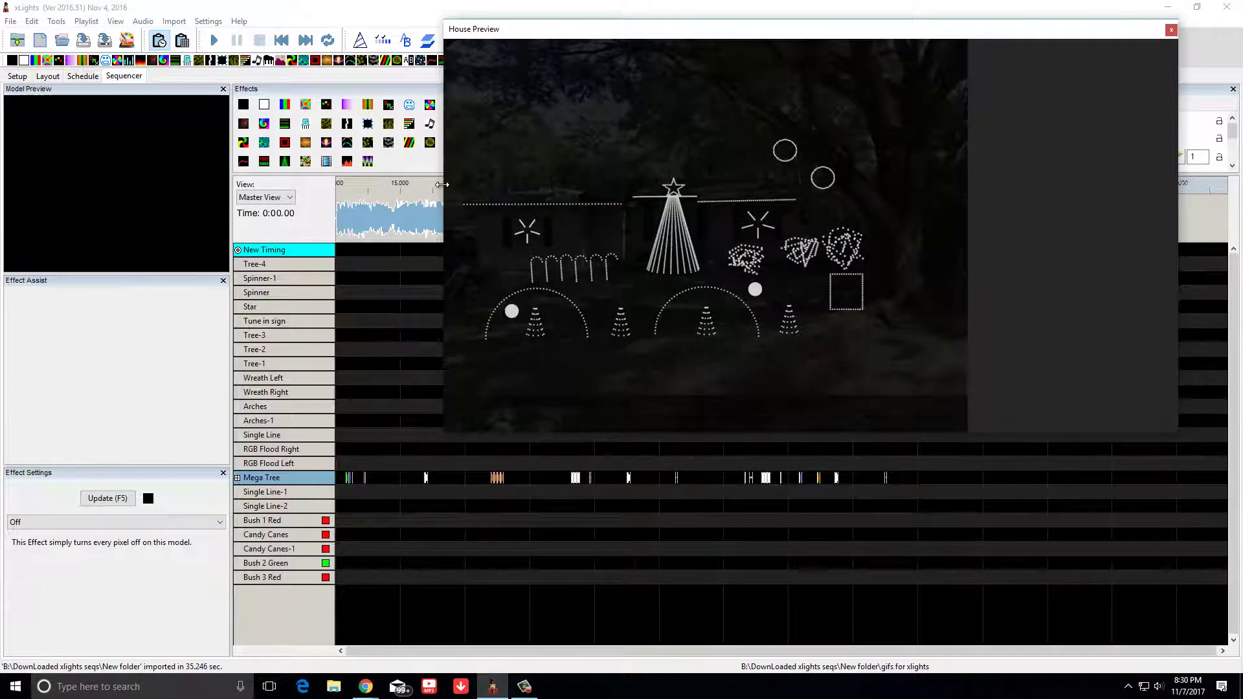
{"action": "left_click_drag", "start_coordinate": [444, 188], "coordinate": [50, 217]}
{"action": "left_click_drag", "start_coordinate": [428, 26], "coordinate": [476, 165]}
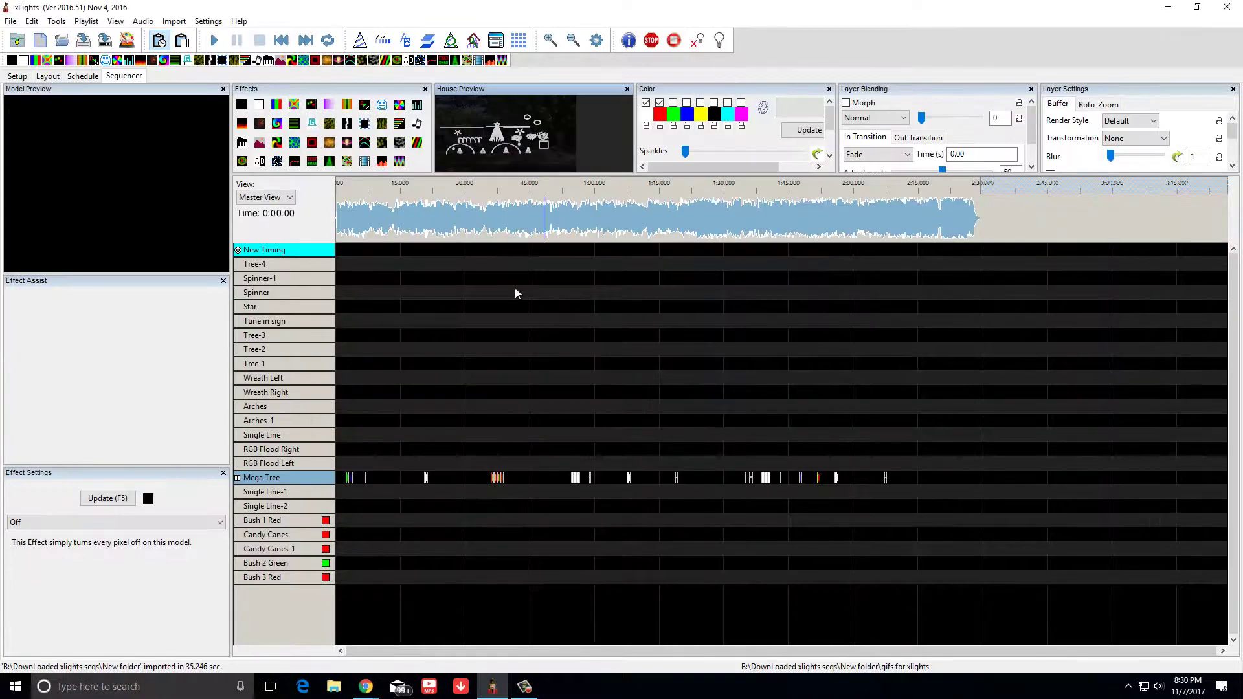
Float an enlarged House Preview over the timeline and start the sequence playing.
{"action": "left_click_drag", "start_coordinate": [515, 89], "coordinate": [162, 198]}
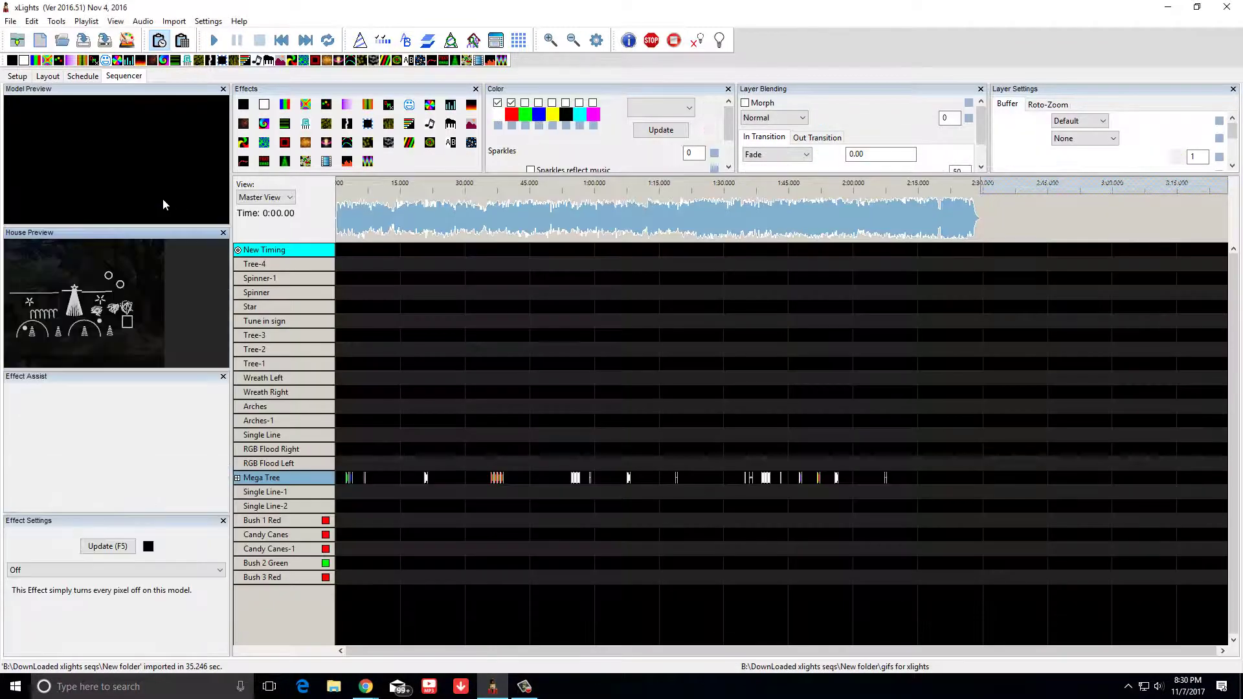
{"action": "left_click_drag", "start_coordinate": [132, 238], "coordinate": [361, 264]}
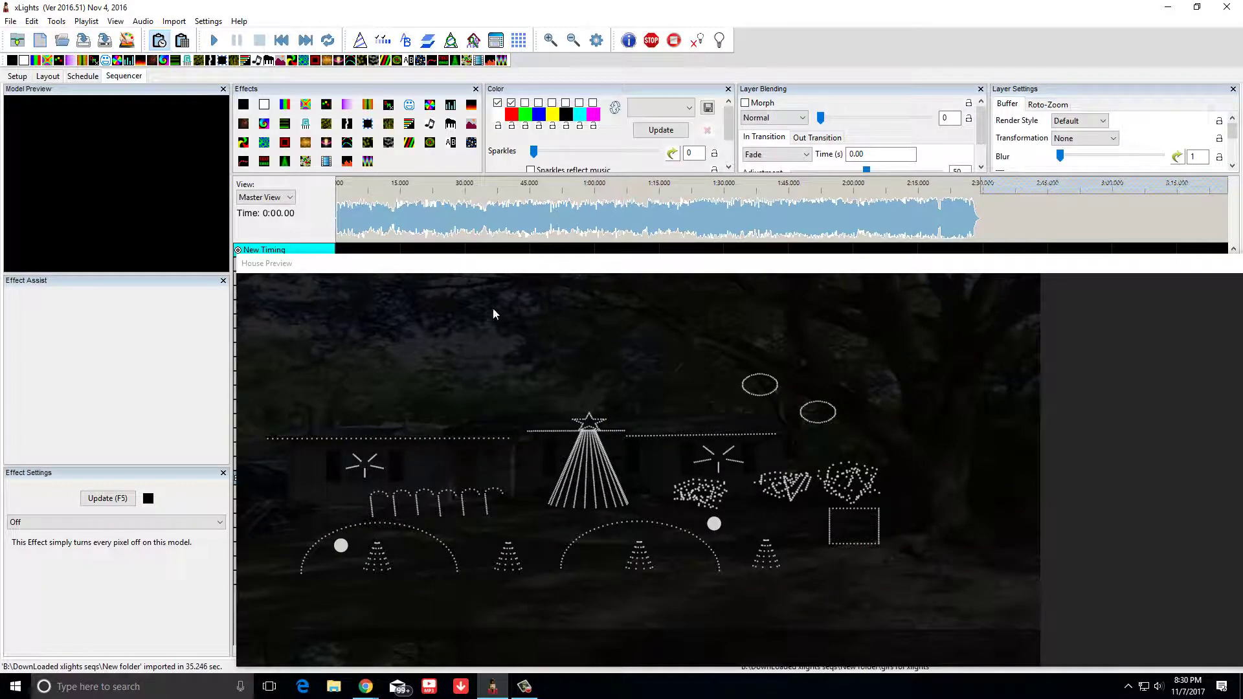
{"action": "left_click_drag", "start_coordinate": [494, 265], "coordinate": [590, 529]}
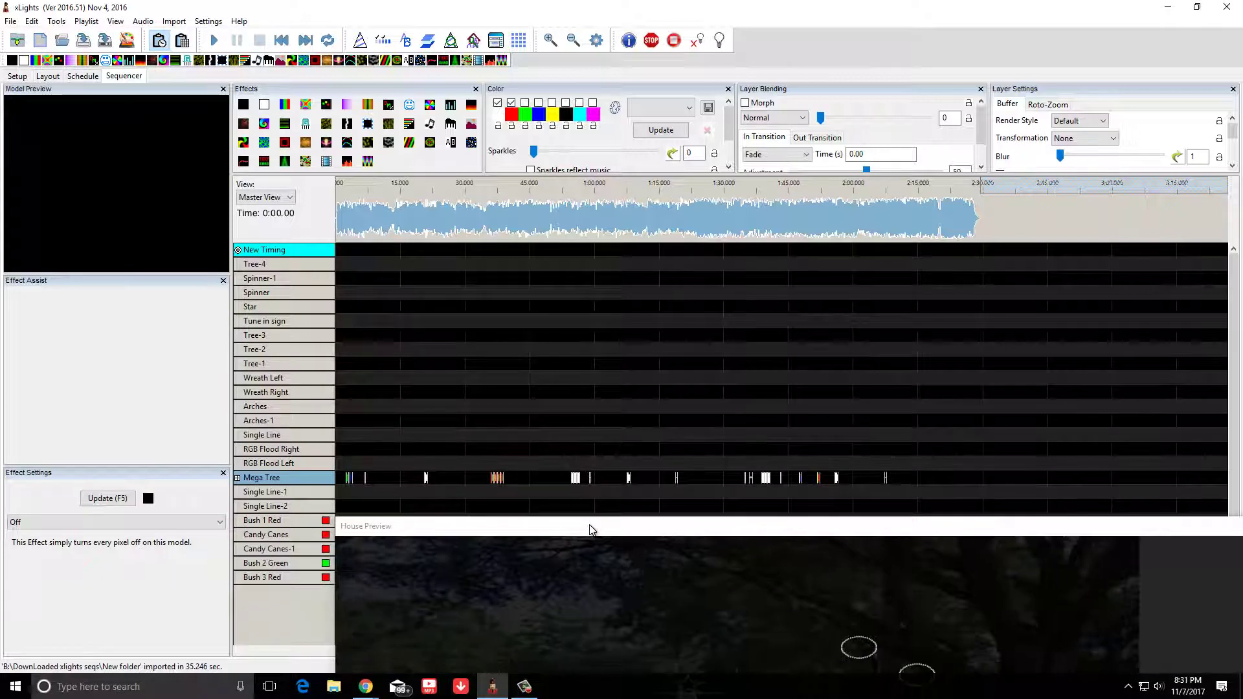
{"action": "left_click", "coordinate": [238, 478]}
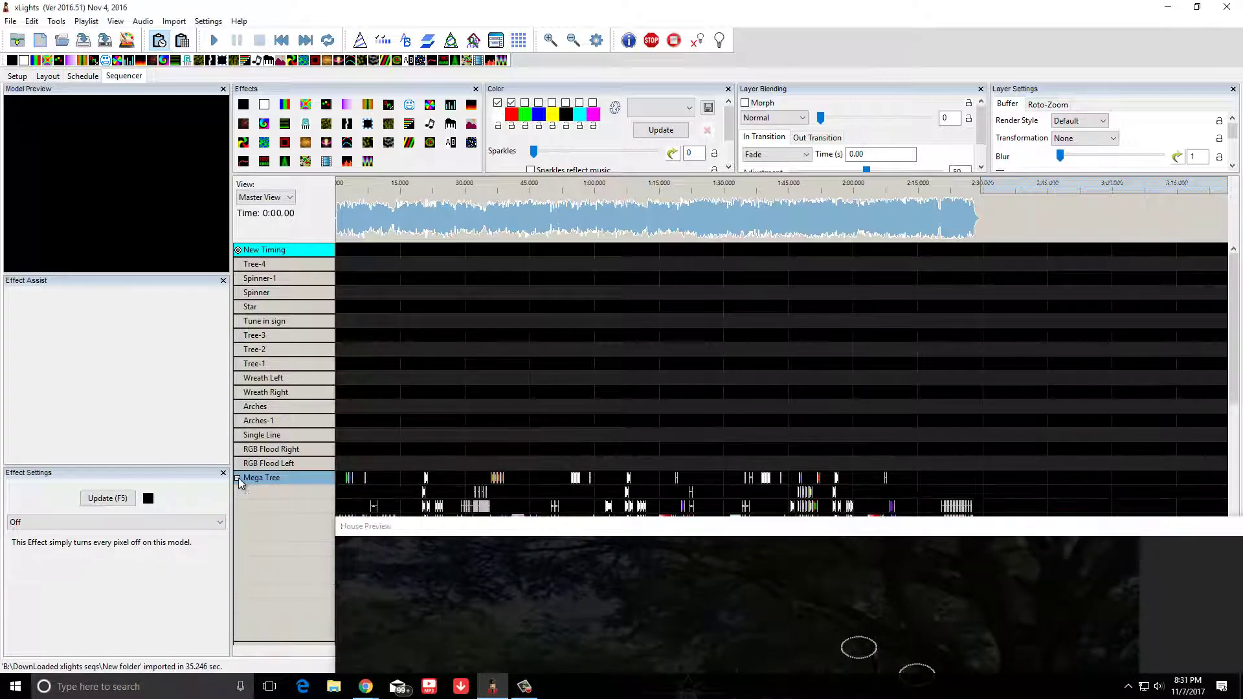
{"action": "left_click", "coordinate": [238, 478]}
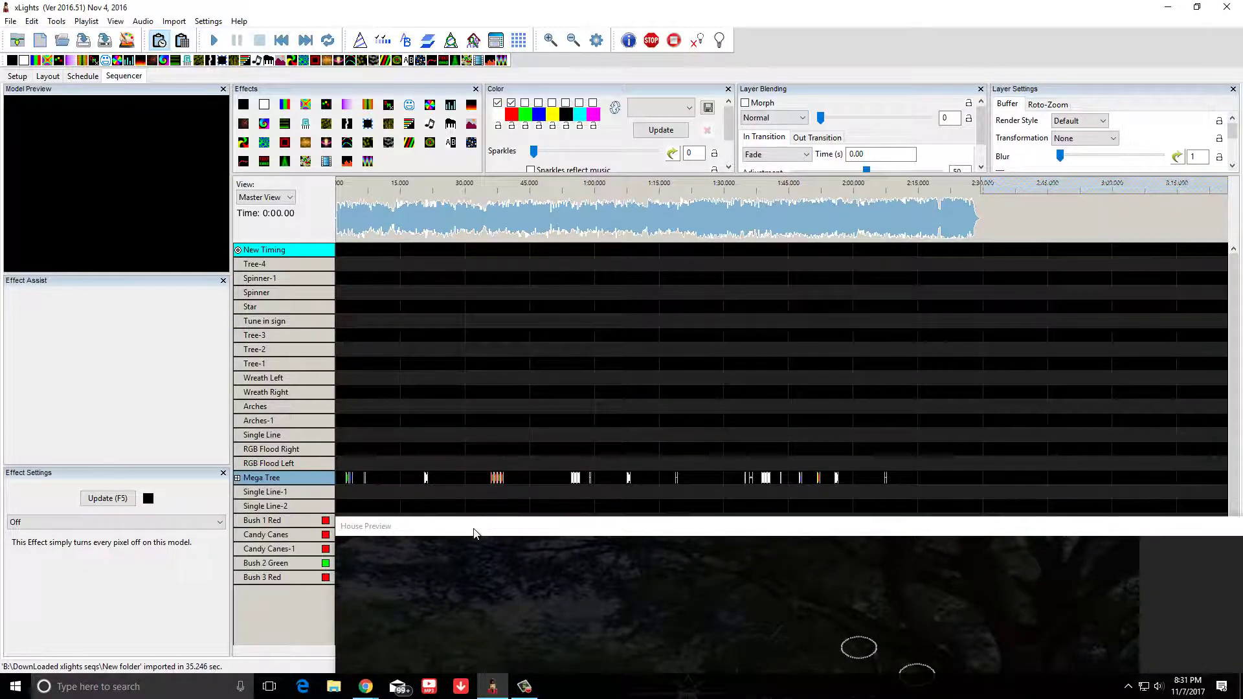
{"action": "left_click_drag", "start_coordinate": [474, 533], "coordinate": [391, 233]}
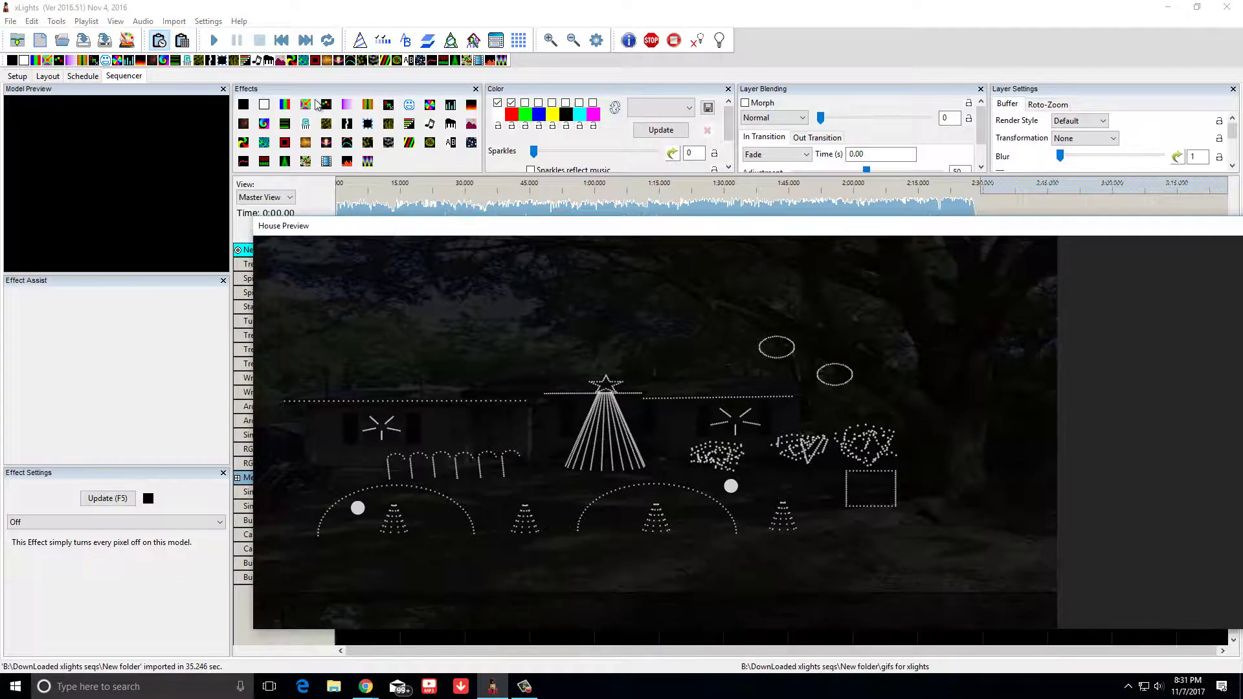
{"action": "left_click", "coordinate": [214, 40]}
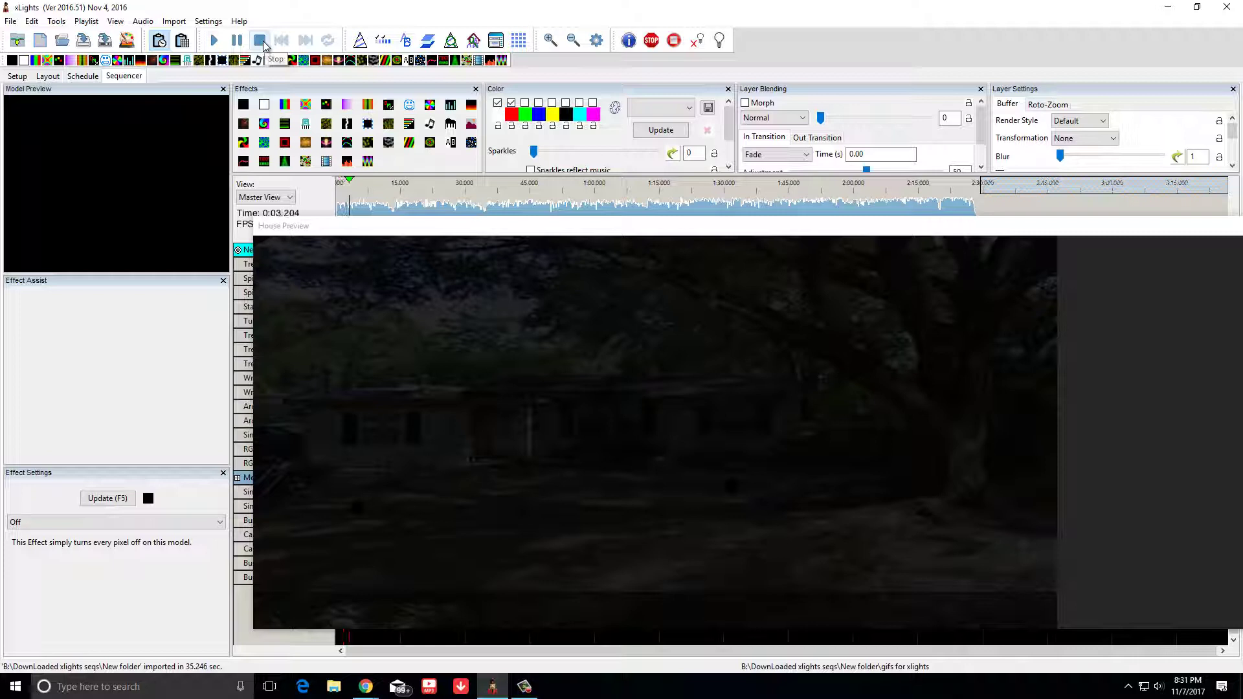
Stop playback and render all effects in the sequence.
{"action": "left_click", "coordinate": [260, 41]}
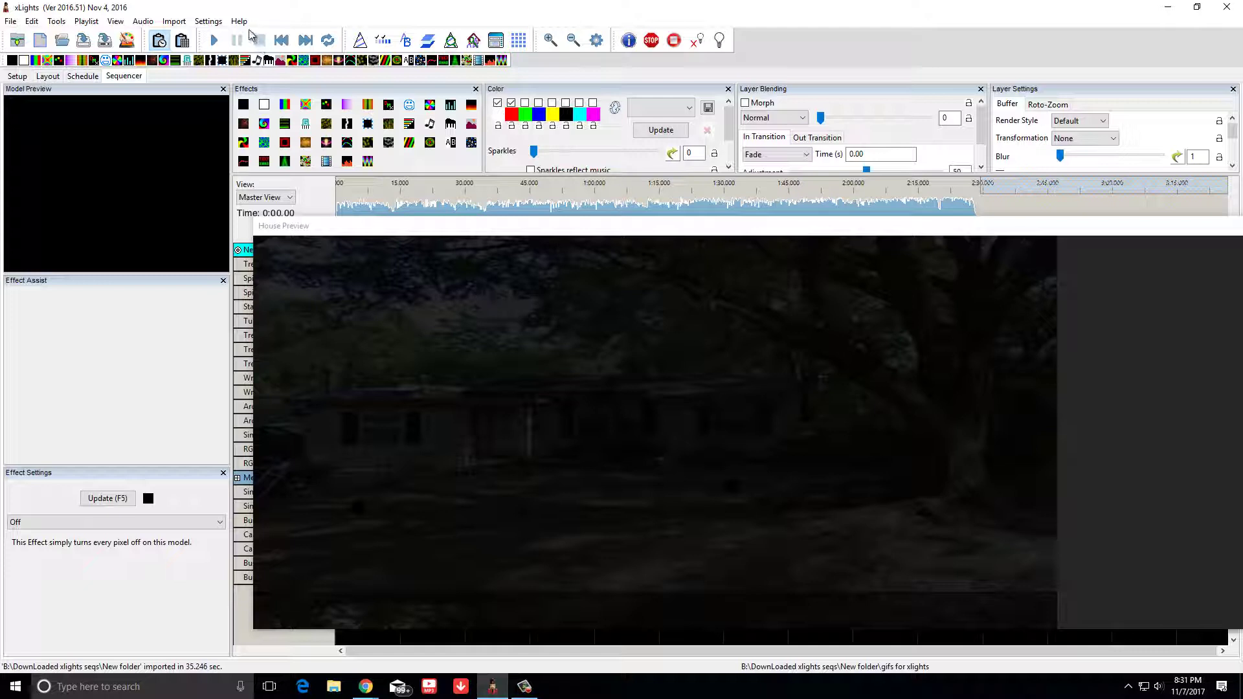
{"action": "left_click", "coordinate": [128, 41]}
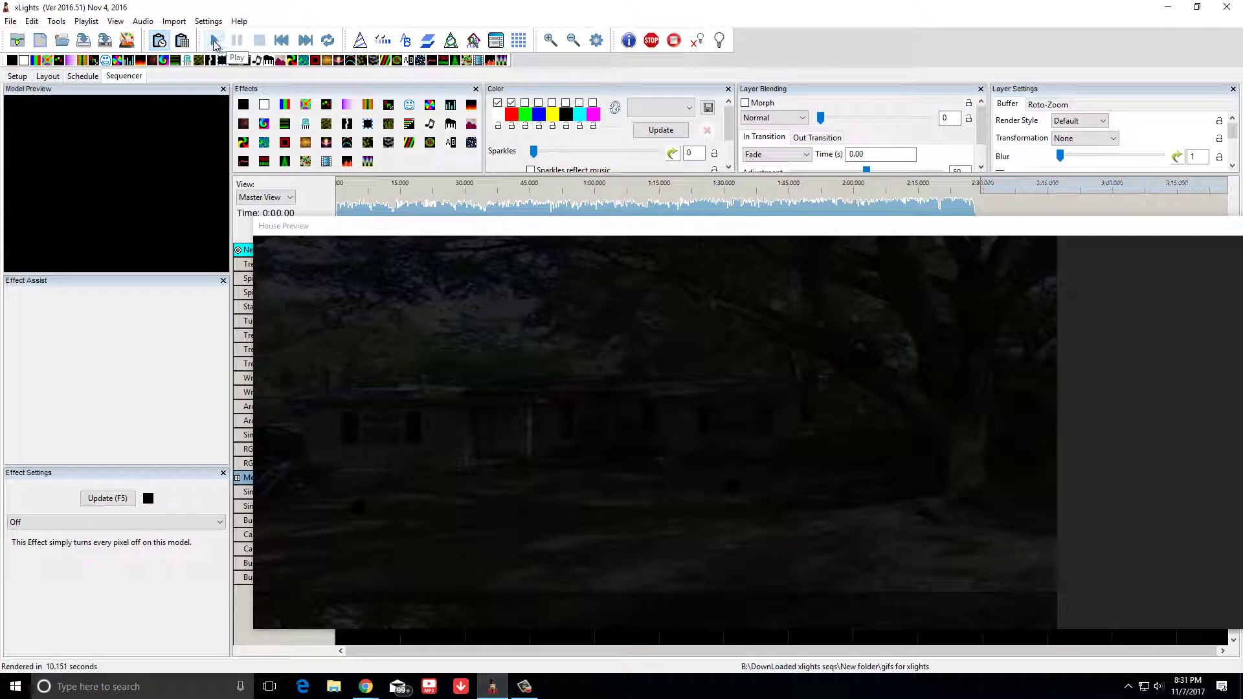
Play the rendered Mega Tree sequence briefly, stop it, and drag the House Preview off-screen.
{"action": "left_click", "coordinate": [214, 43]}
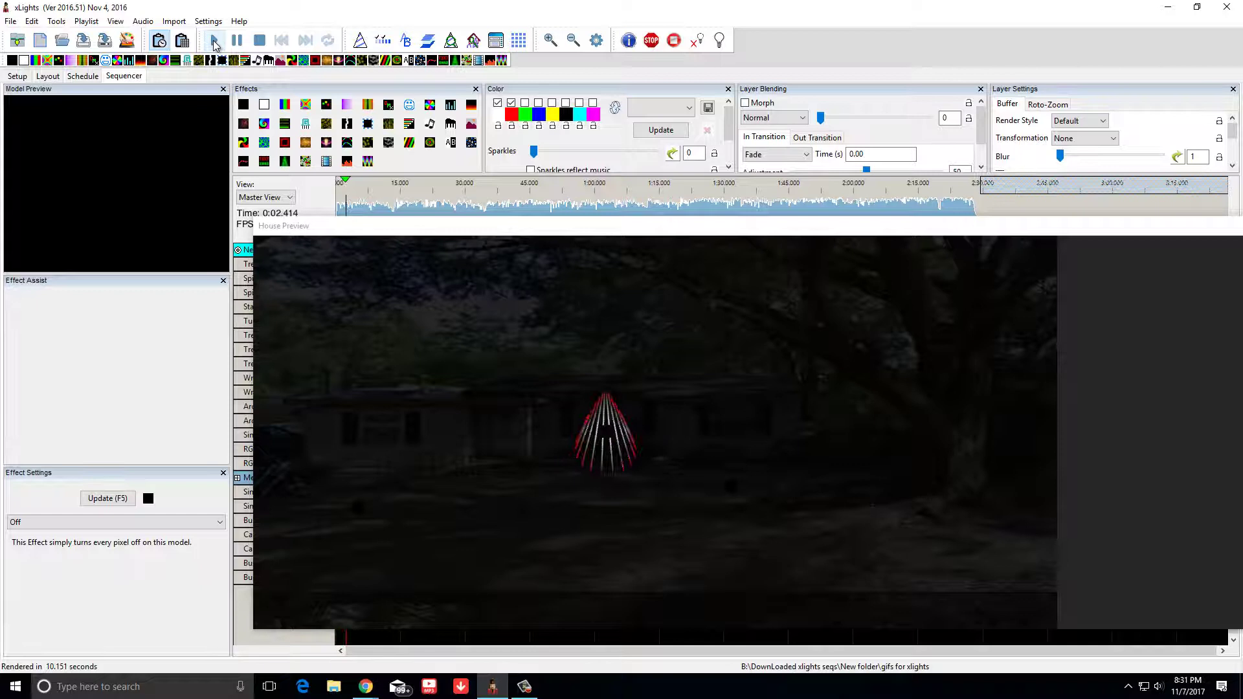
{"action": "left_click", "coordinate": [259, 43]}
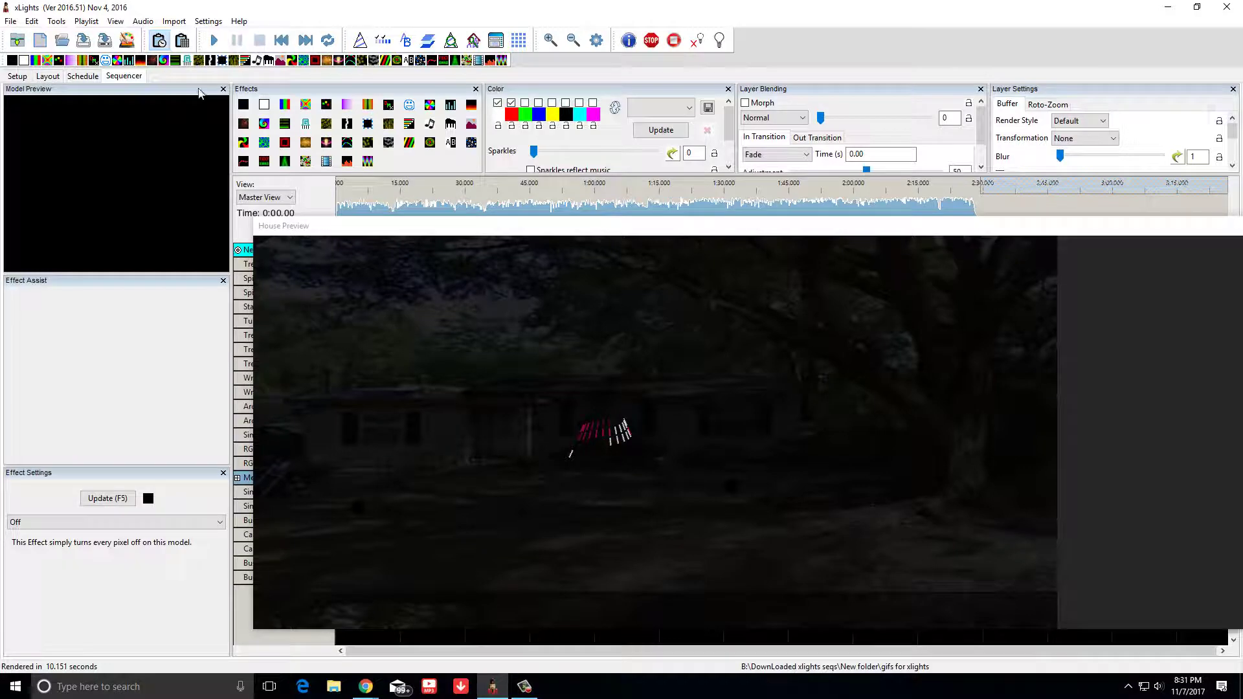
{"action": "left_click_drag", "start_coordinate": [331, 234], "coordinate": [1242, 103]}
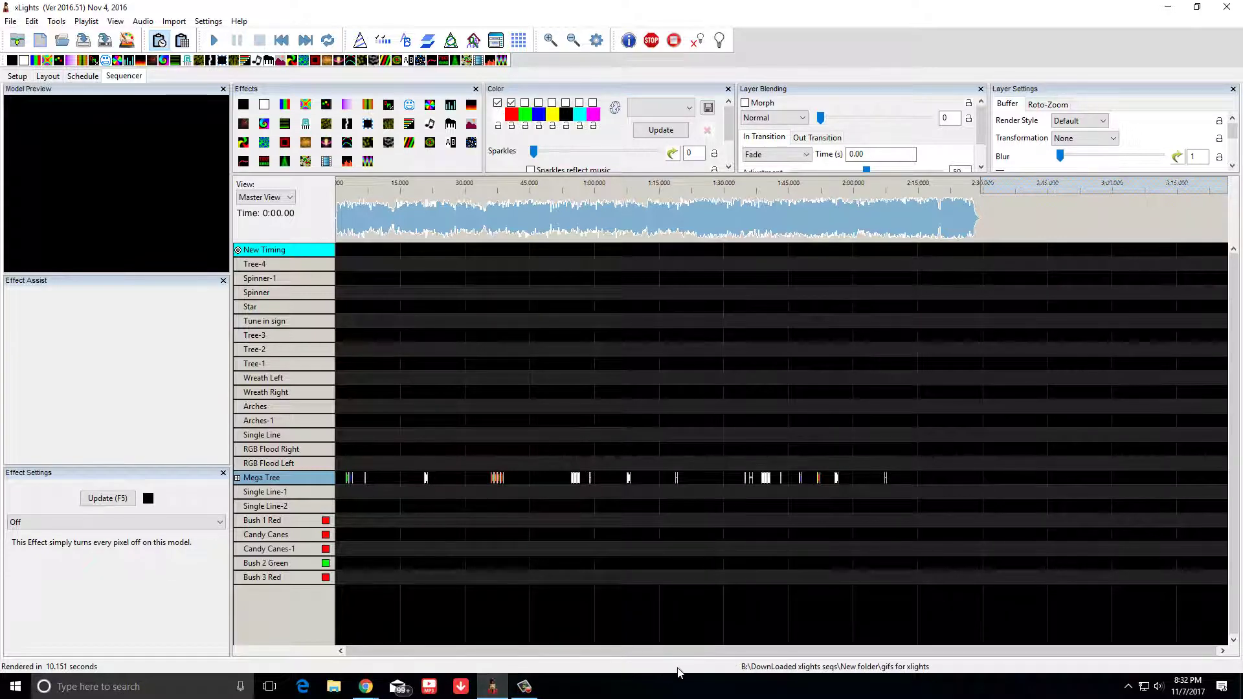
Save the Andy Williams sequence from the File menu.
{"action": "left_click", "coordinate": [11, 22]}
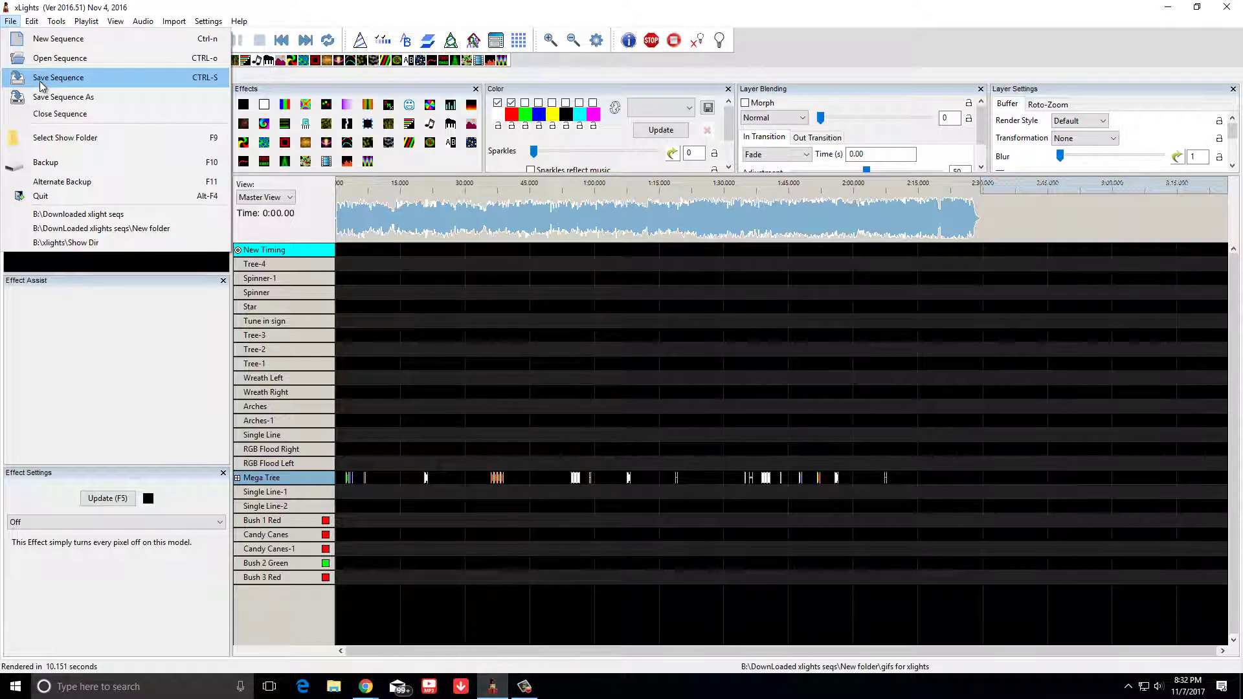
{"action": "left_click", "coordinate": [330, 18]}
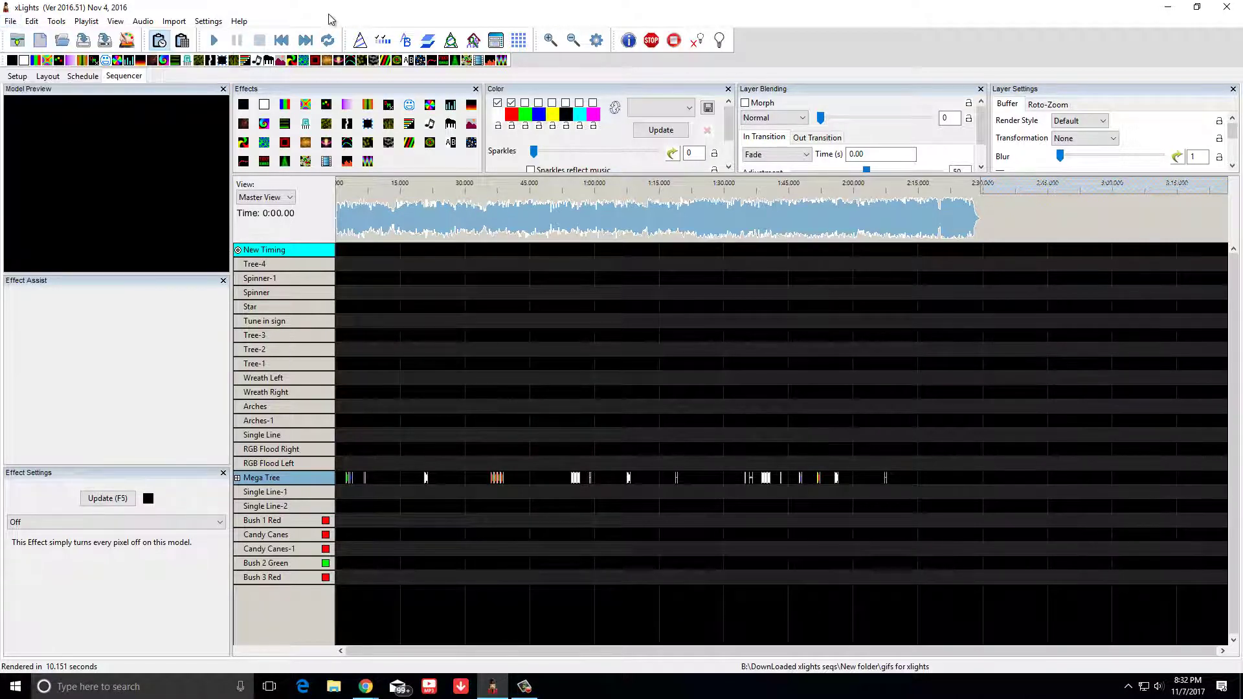